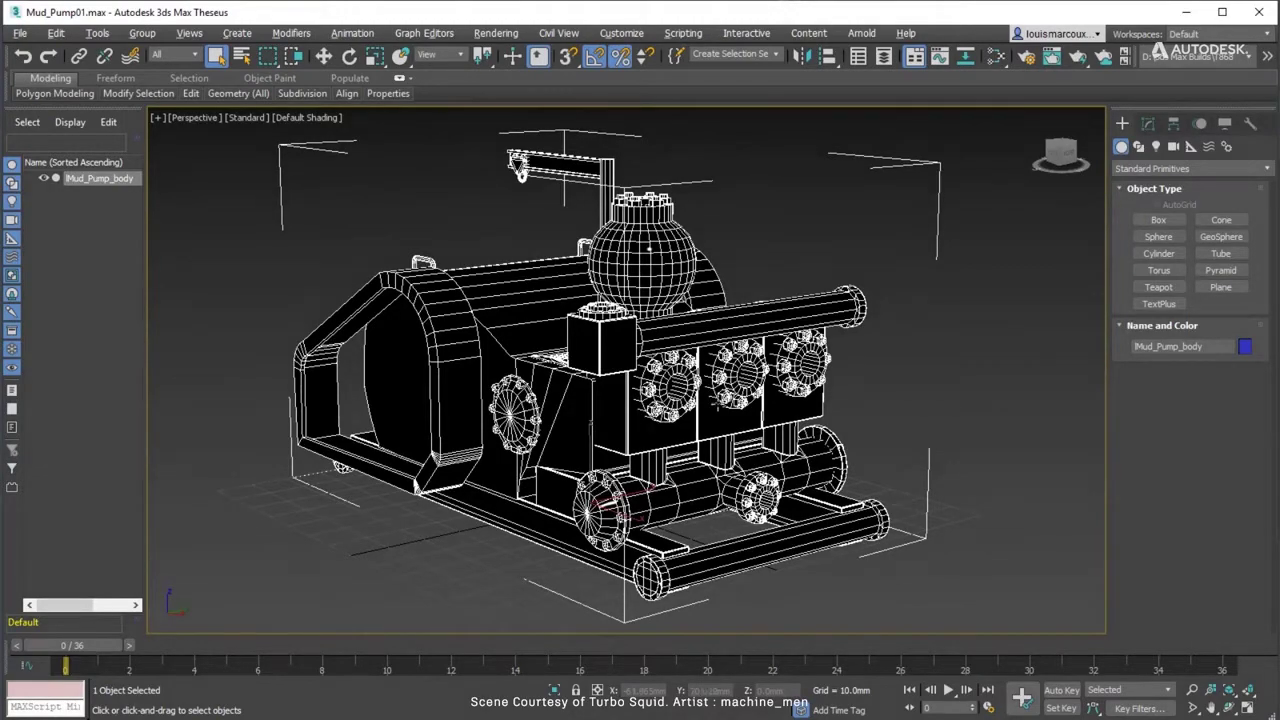
Add an Unwrap UVW modifier to the pump body from the Modifier List
mouse_move(712, 402)
middle_mouse_down("alt")
mouse_move(640, 405)
mouse_move(705, 402)
middle_mouse_up("alt")
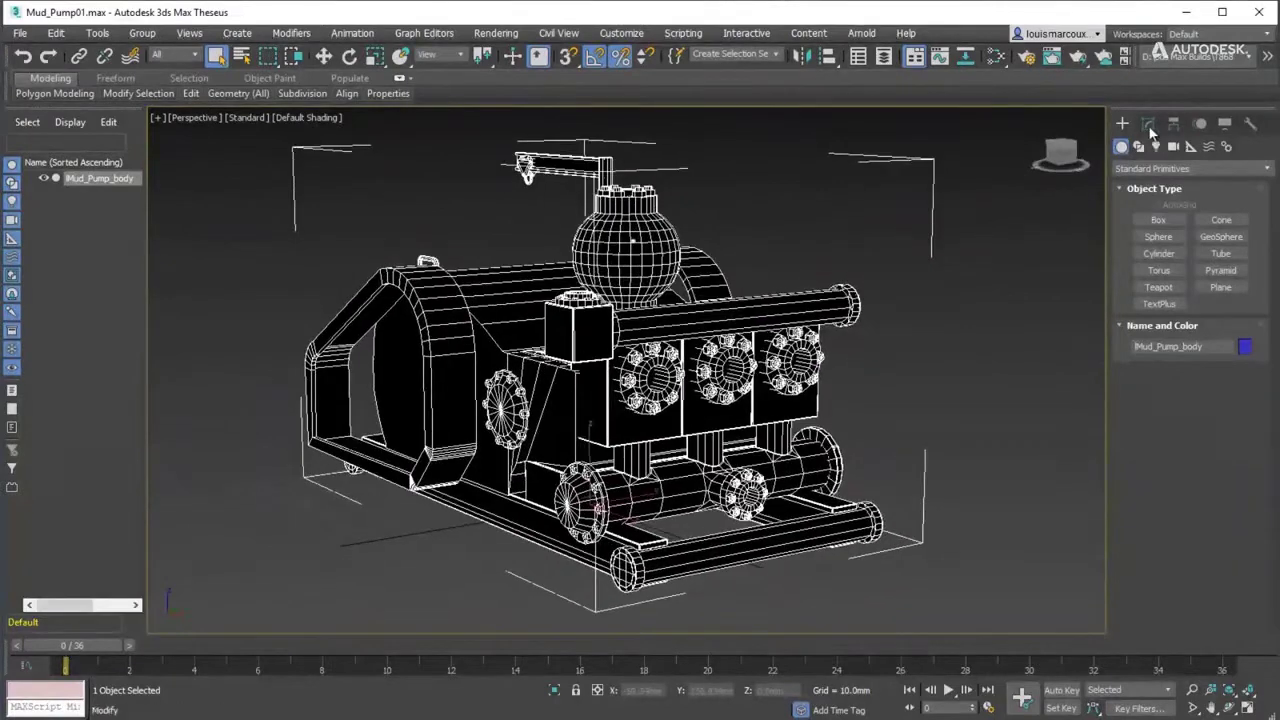
left_click(1148, 123)
left_click(1160, 172)
scroll(1165, 450, "down", 15)
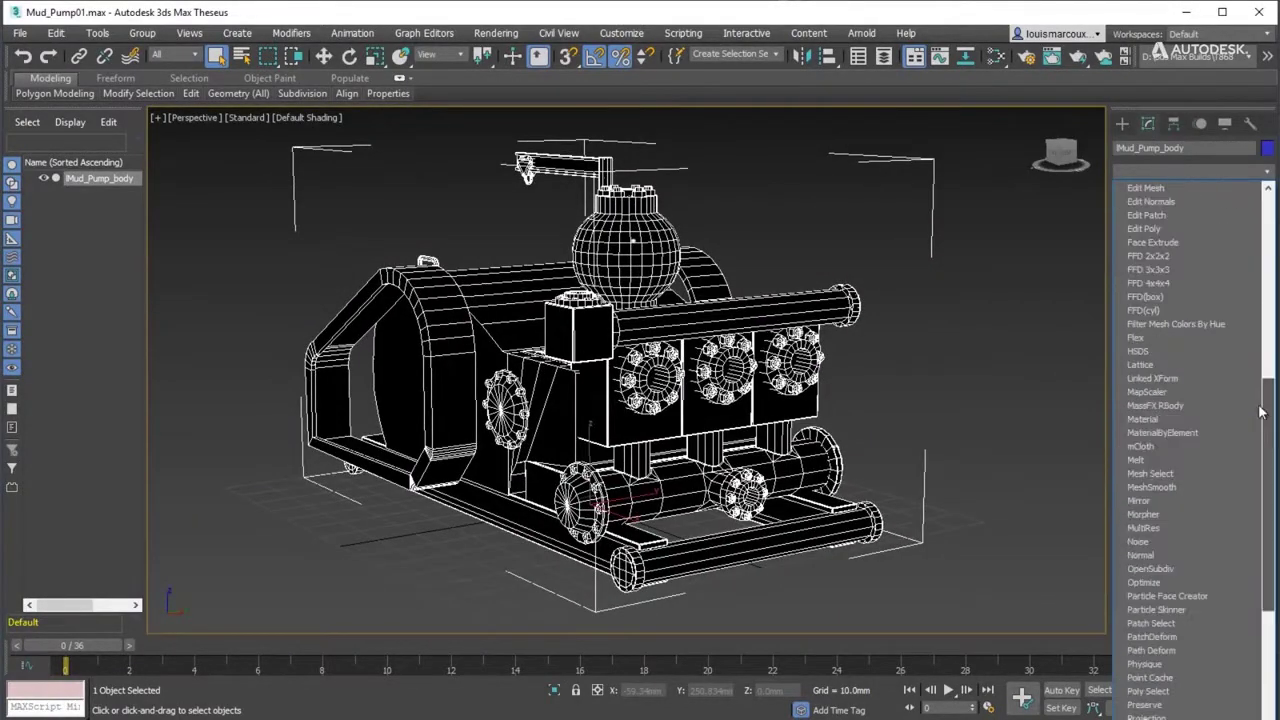
left_click(1152, 609)
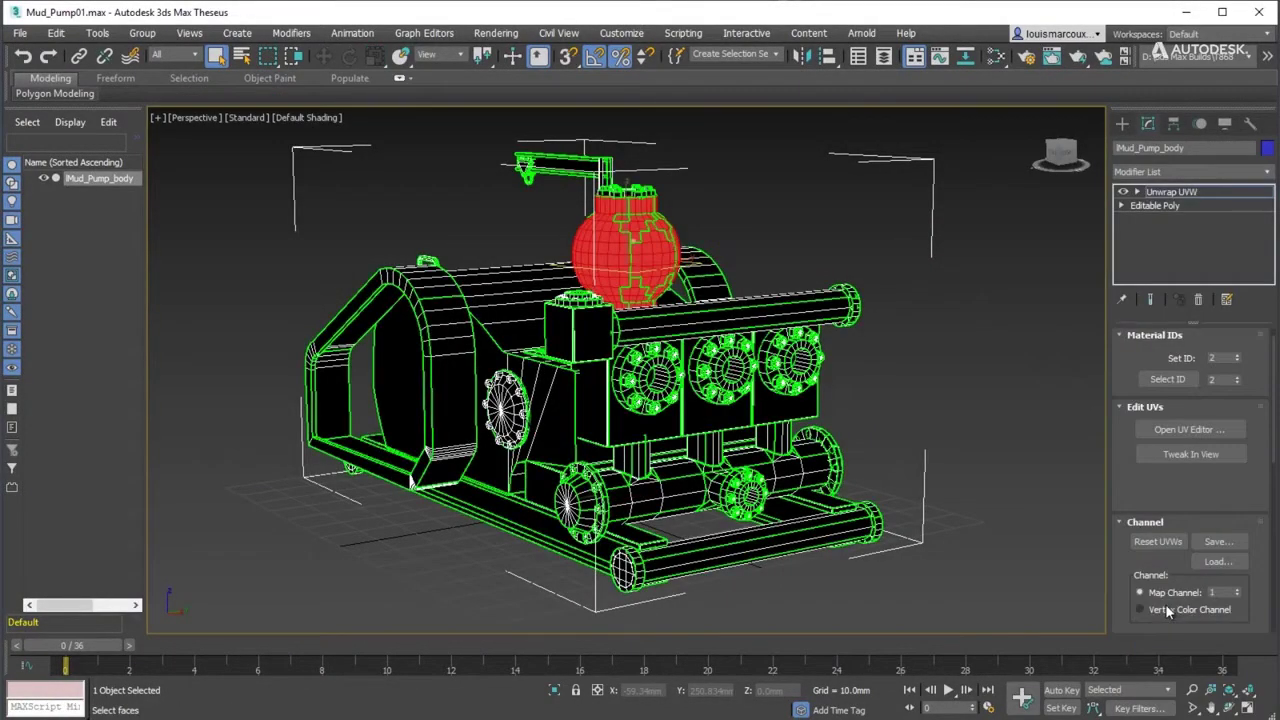
Inspect the pump body's UV layout in the Edit UVWs window, then close it and leave face editing
left_click(1185, 428)
left_click_drag(316, 84, 433, 82)
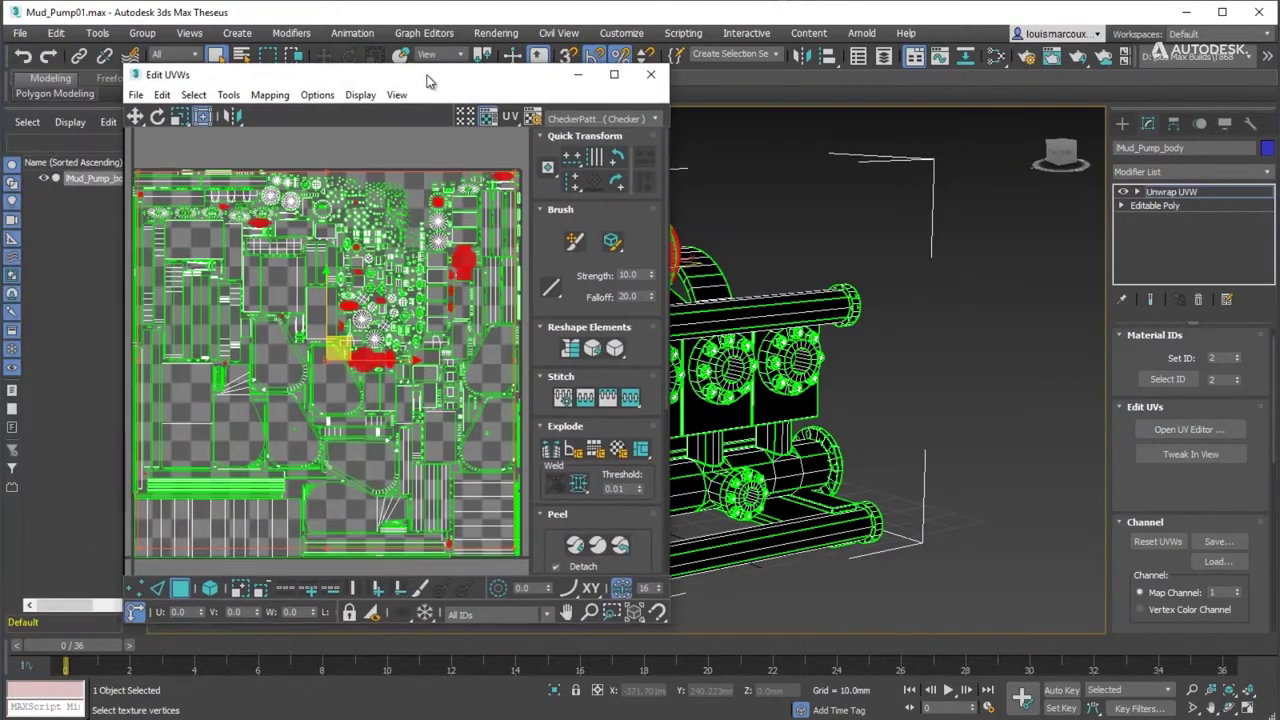
left_click(651, 76)
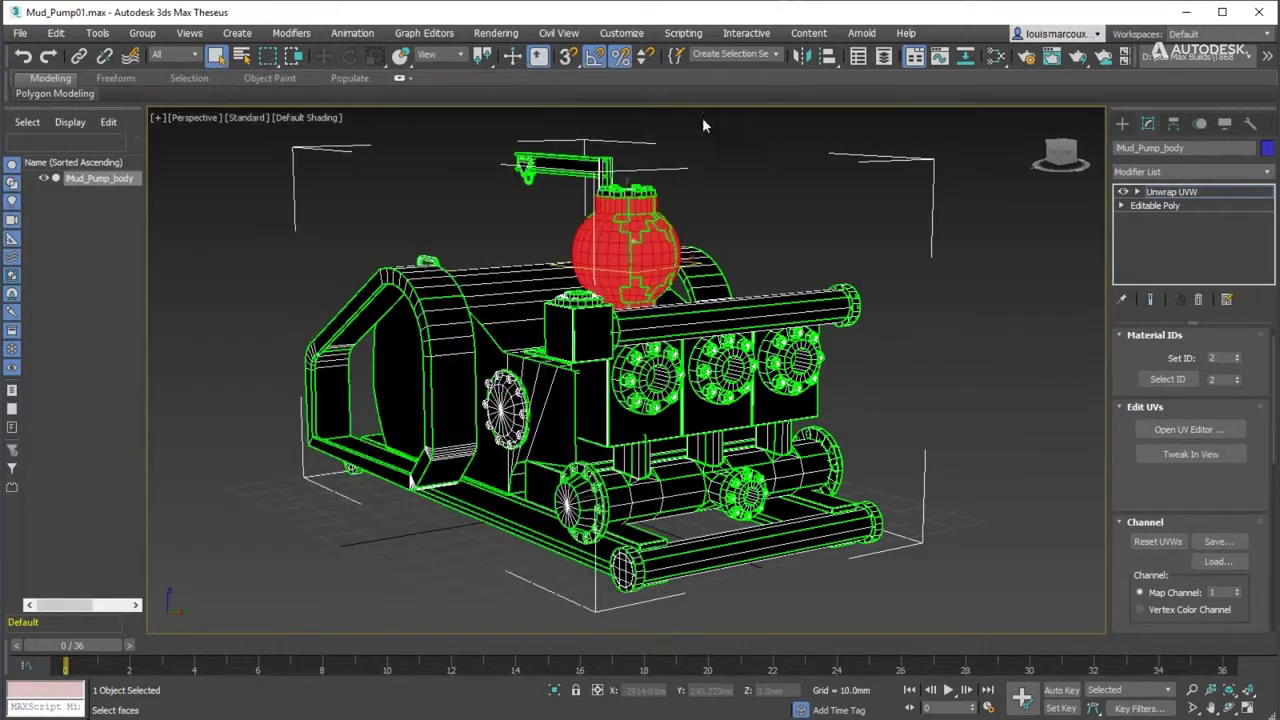
left_click(1175, 192)
left_click(977, 312)
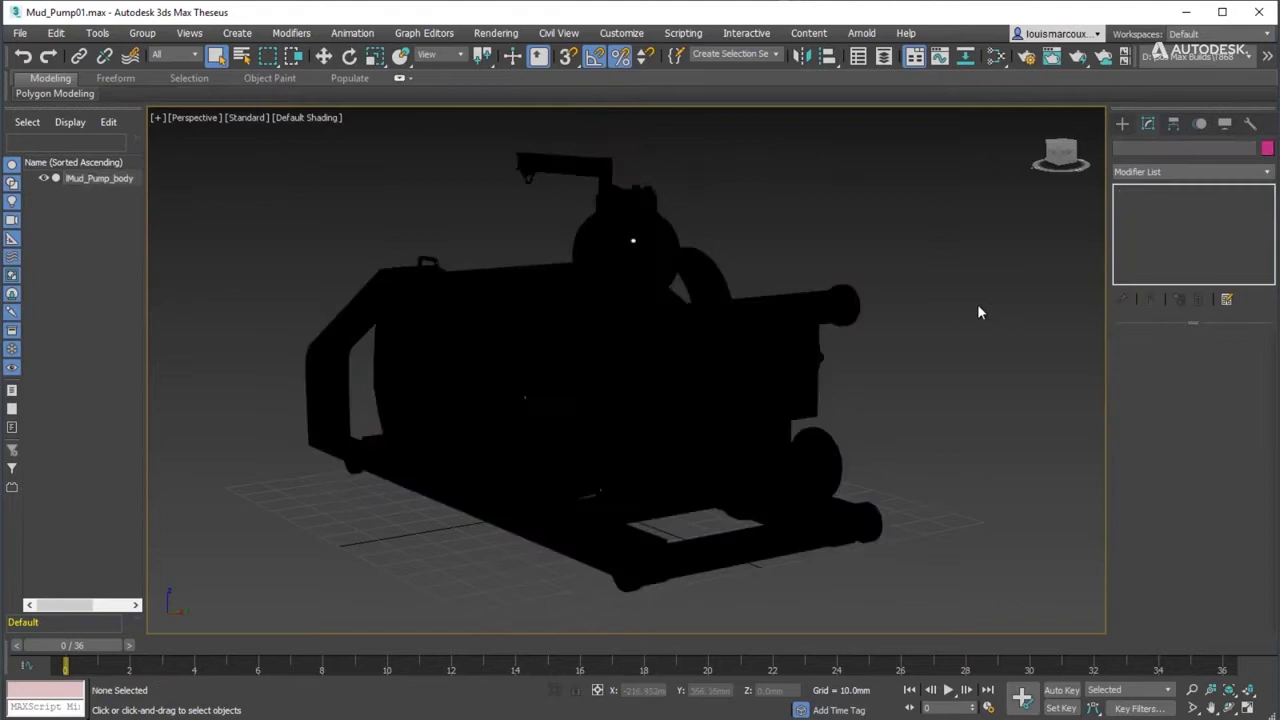
left_click(996, 56)
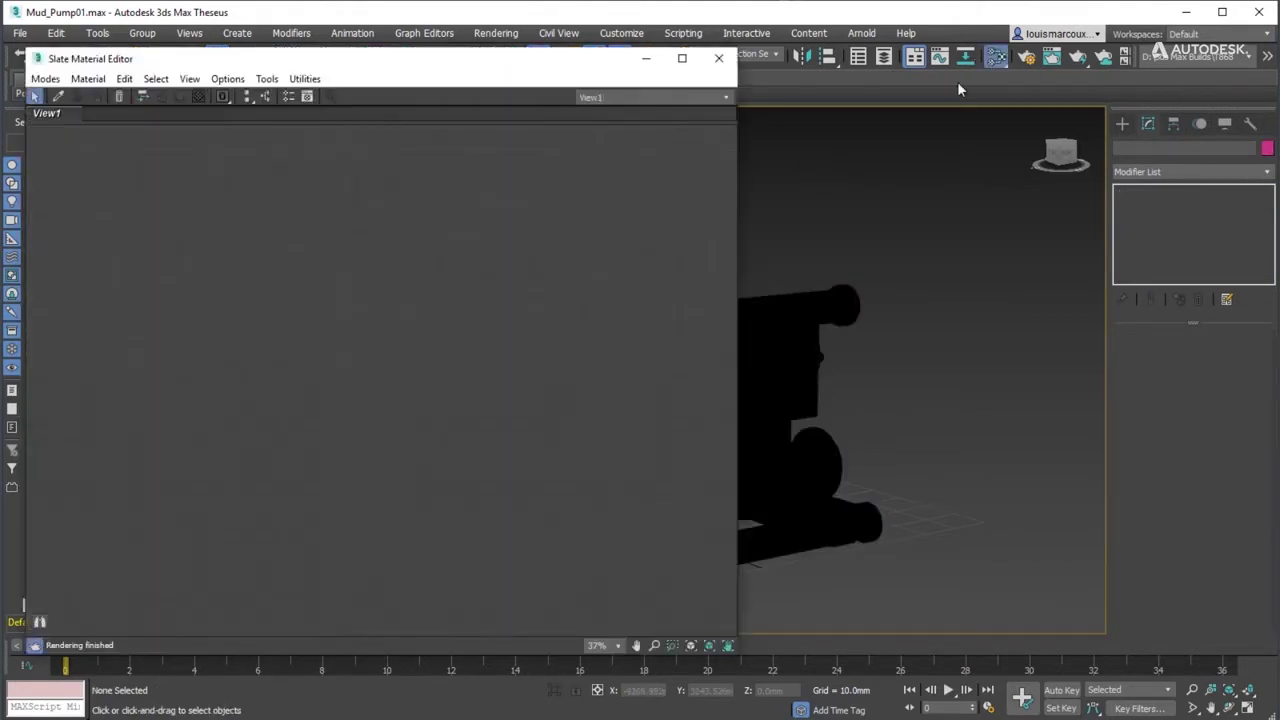
left_click(58, 96)
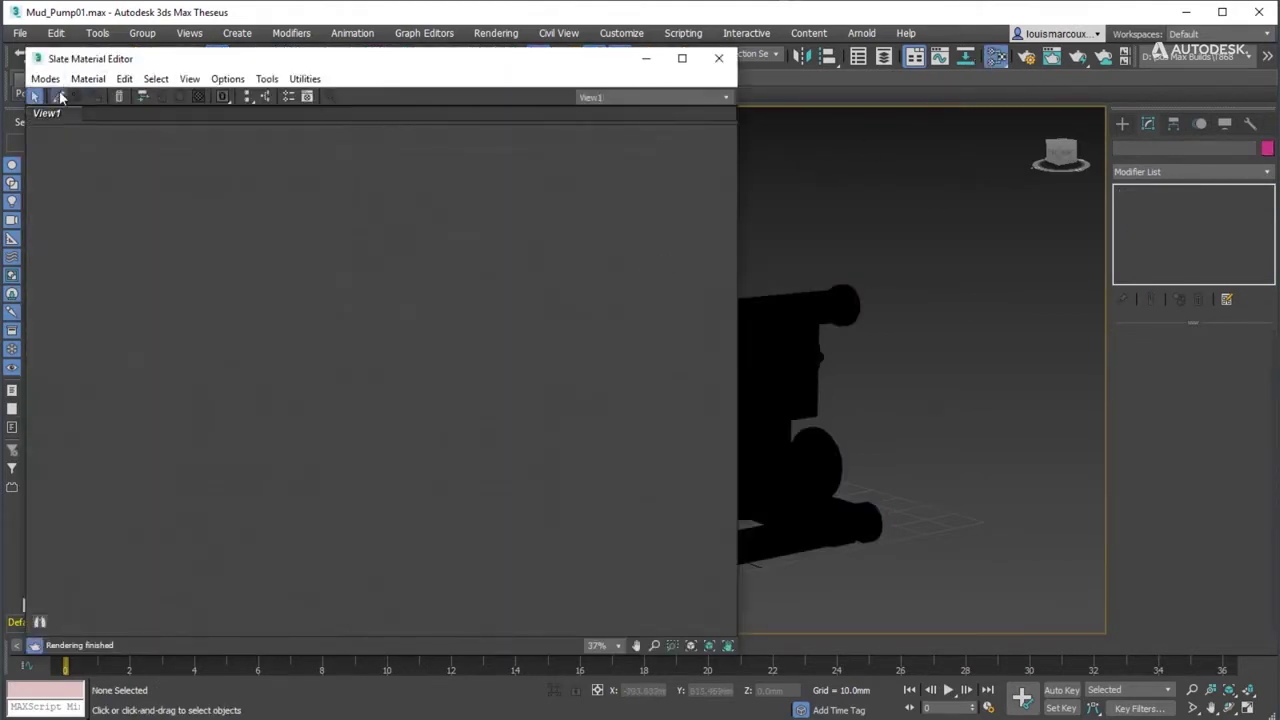
left_click(785, 342)
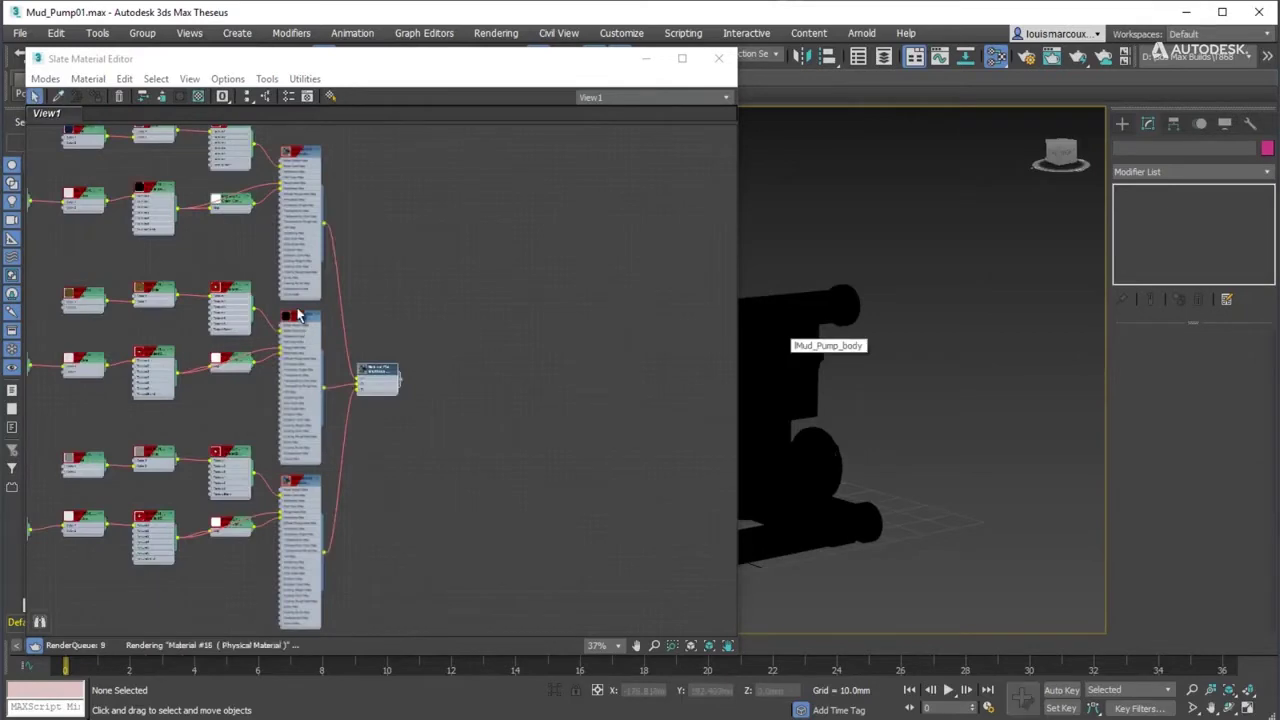
scroll(340, 320, "up", 1)
scroll(340, 320, "up", 5)
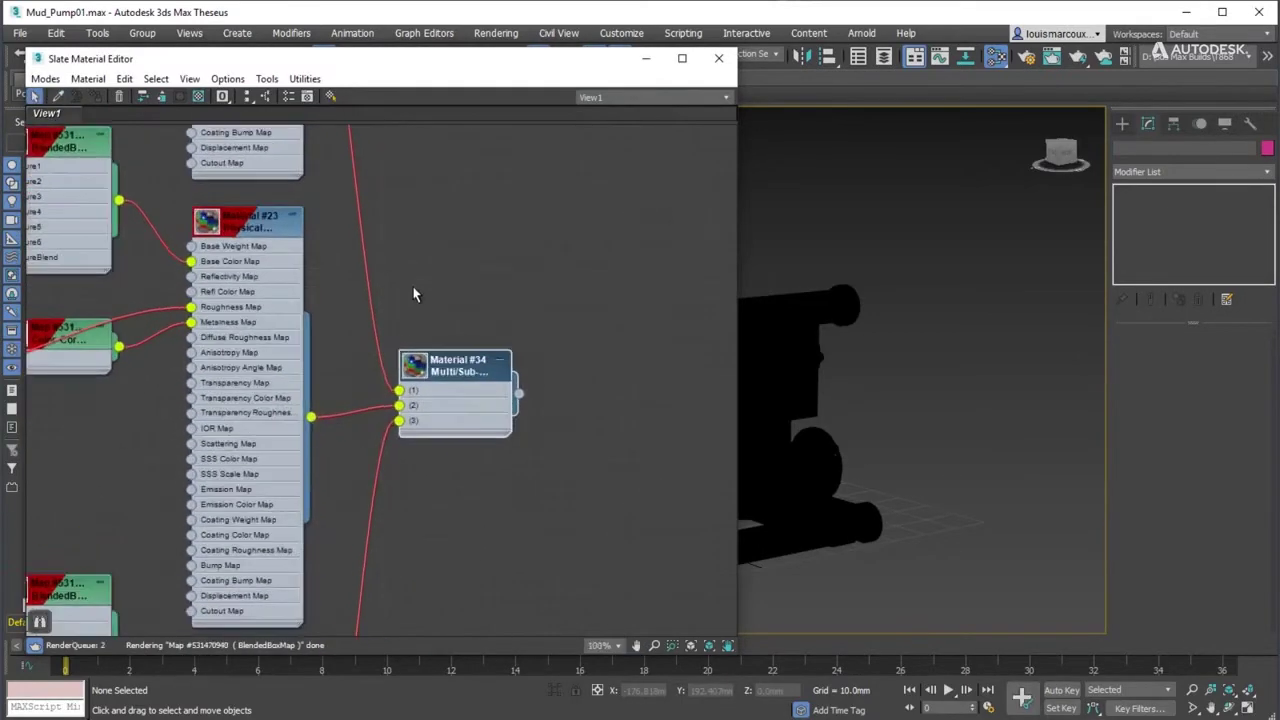
left_click_drag(503, 435, 558, 437)
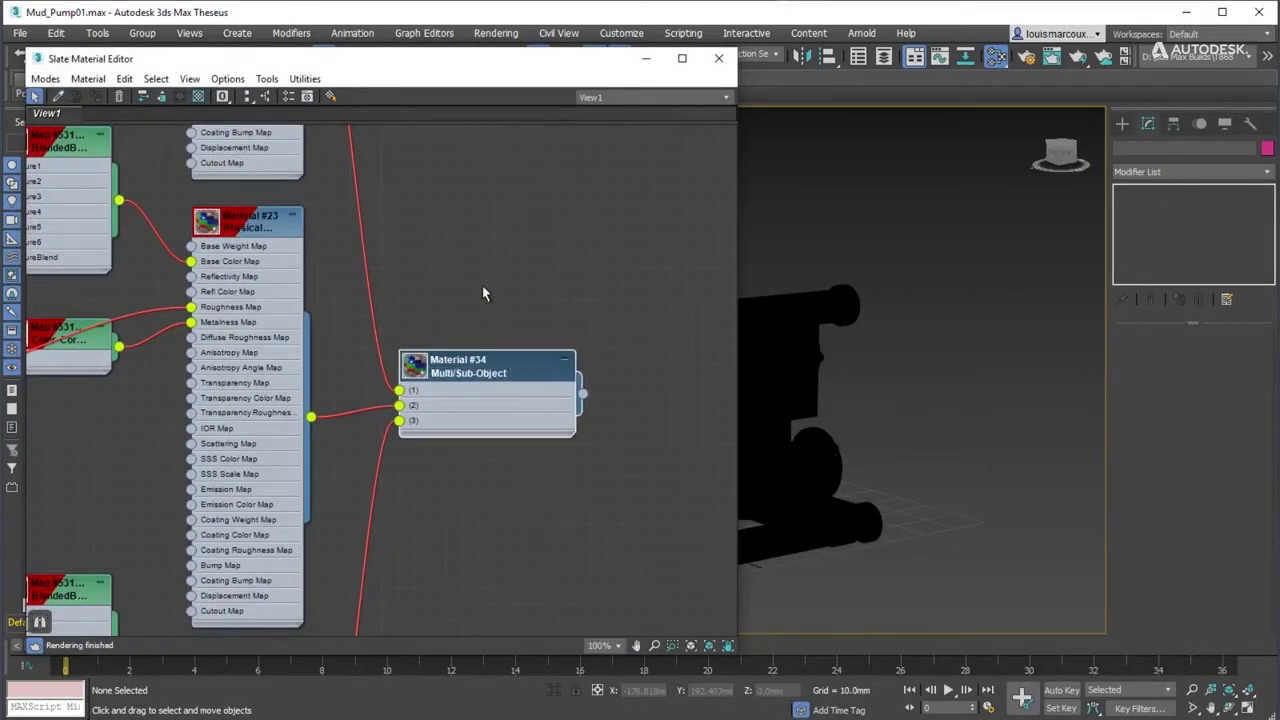
middle_click_drag(480, 283, 623, 523)
middle_click_drag(330, 375, 455, 410)
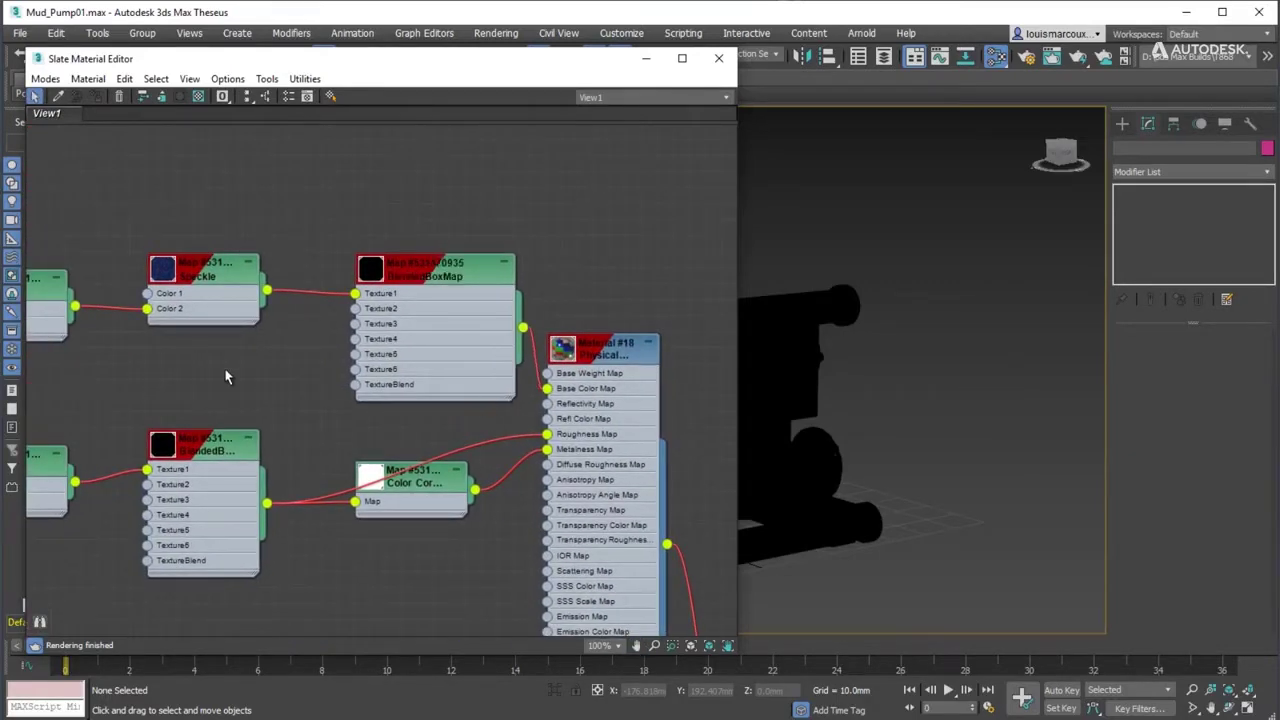
middle_click_drag(226, 371, 397, 344)
scroll(307, 377, "down", 5)
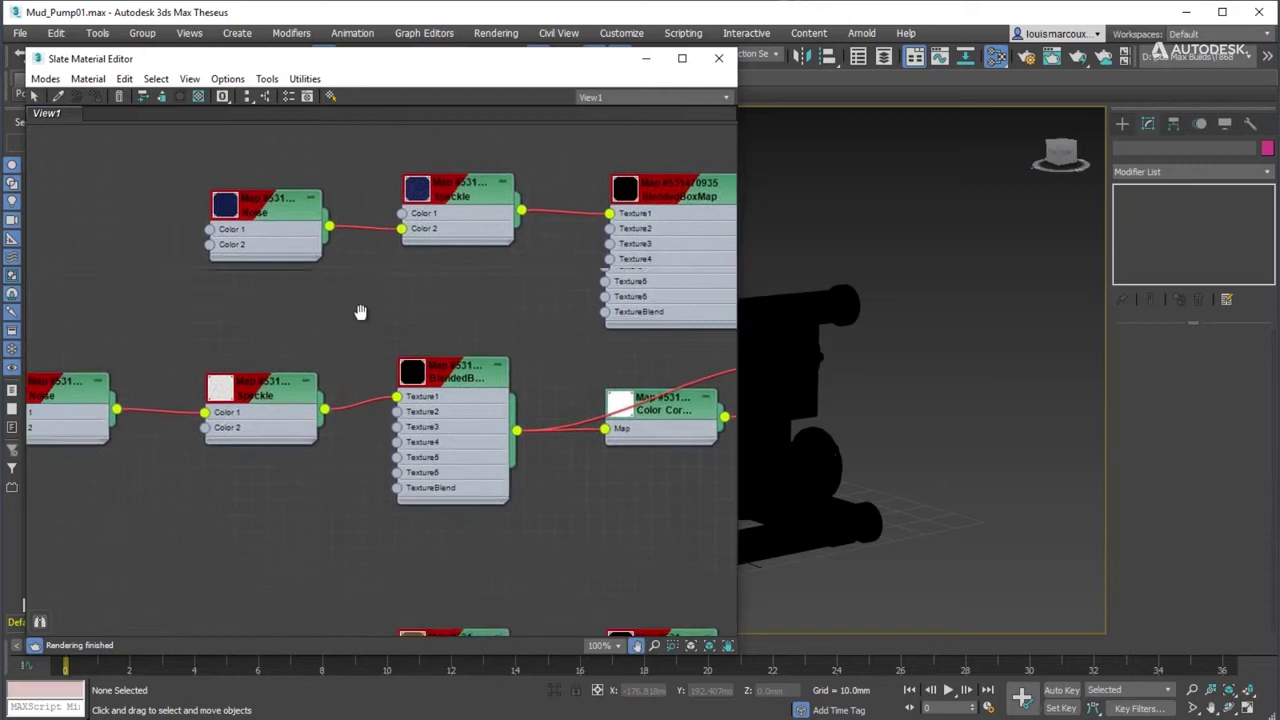
scroll(517, 486, "down", 4)
middle_click_drag(517, 486, 400, 340)
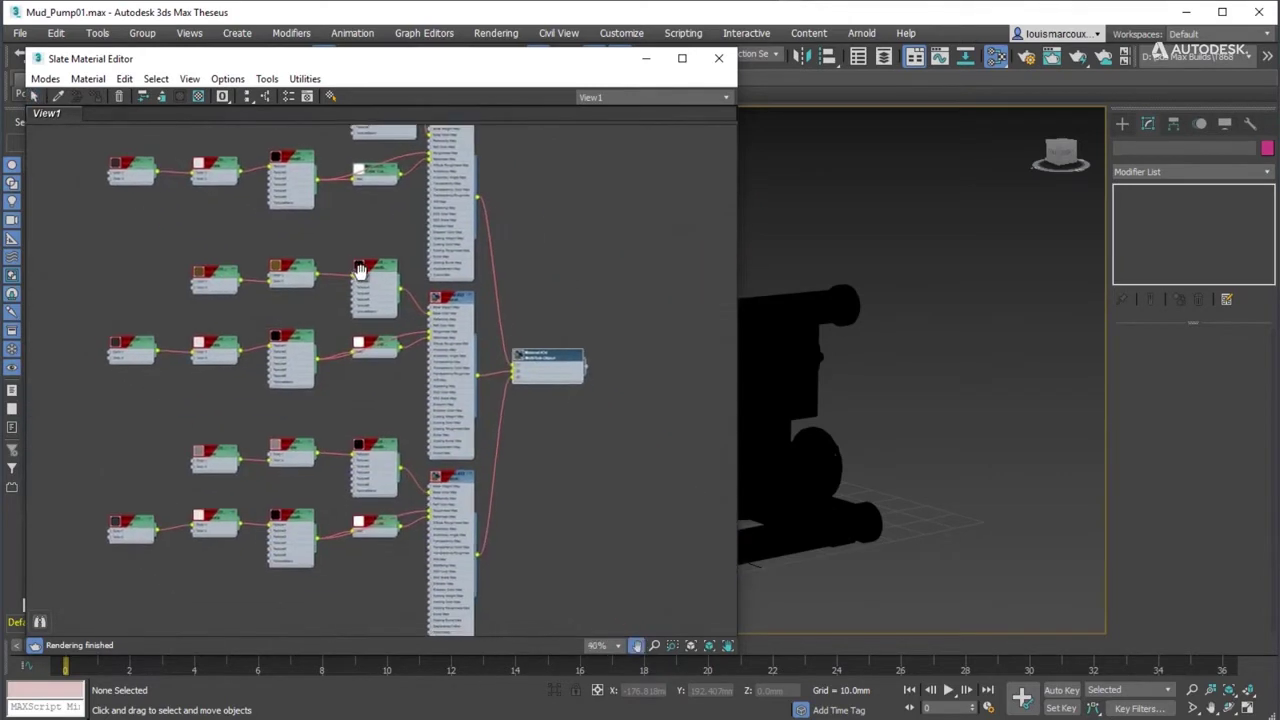
middle_click_drag(440, 495, 410, 424)
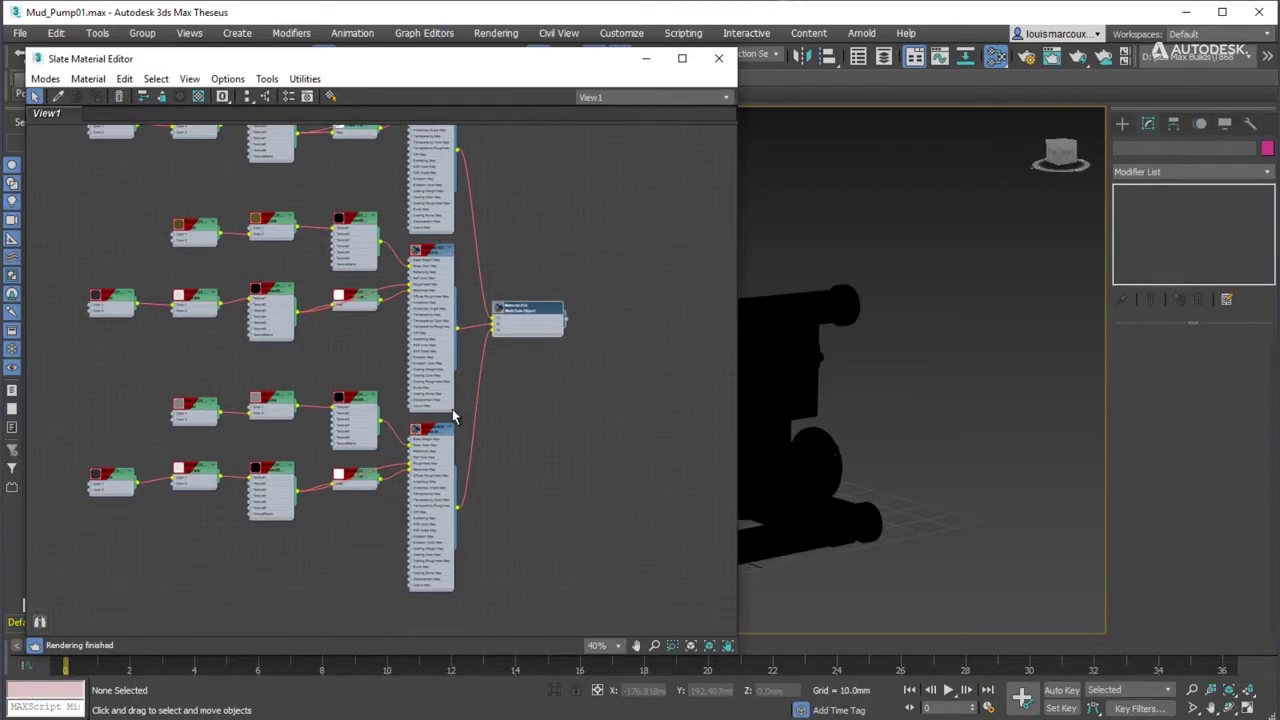
left_click(718, 58)
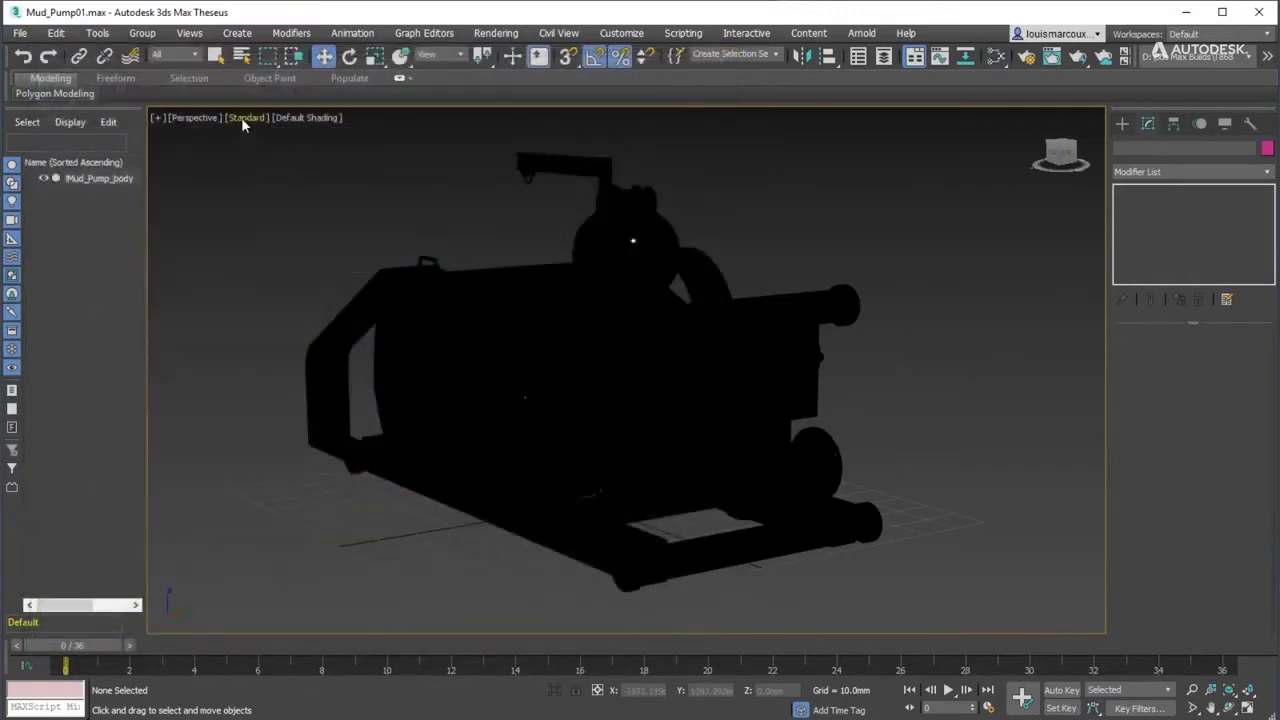
Render the viewport in ActiveShade to preview the pump's blue and gold materials from a front-left angle
left_click(241, 117)
left_click(252, 130)
scroll(616, 418, "up", 6)
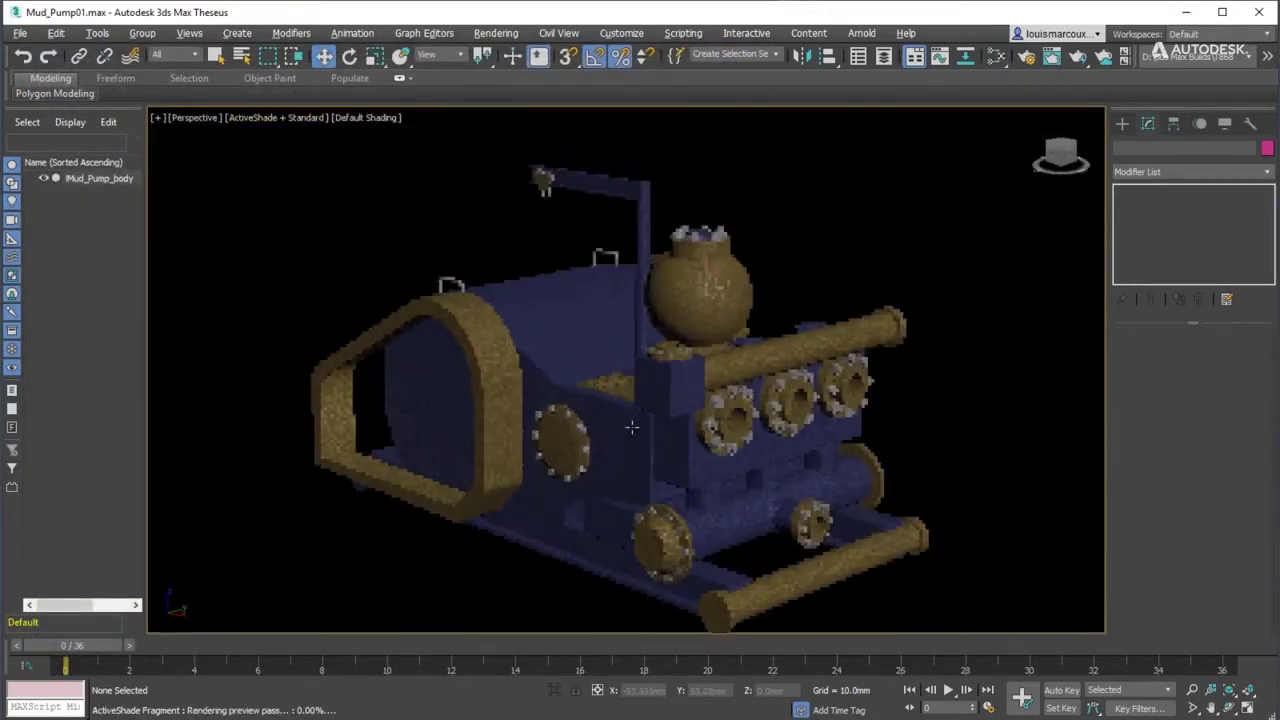
scroll(745, 421, "down", 5)
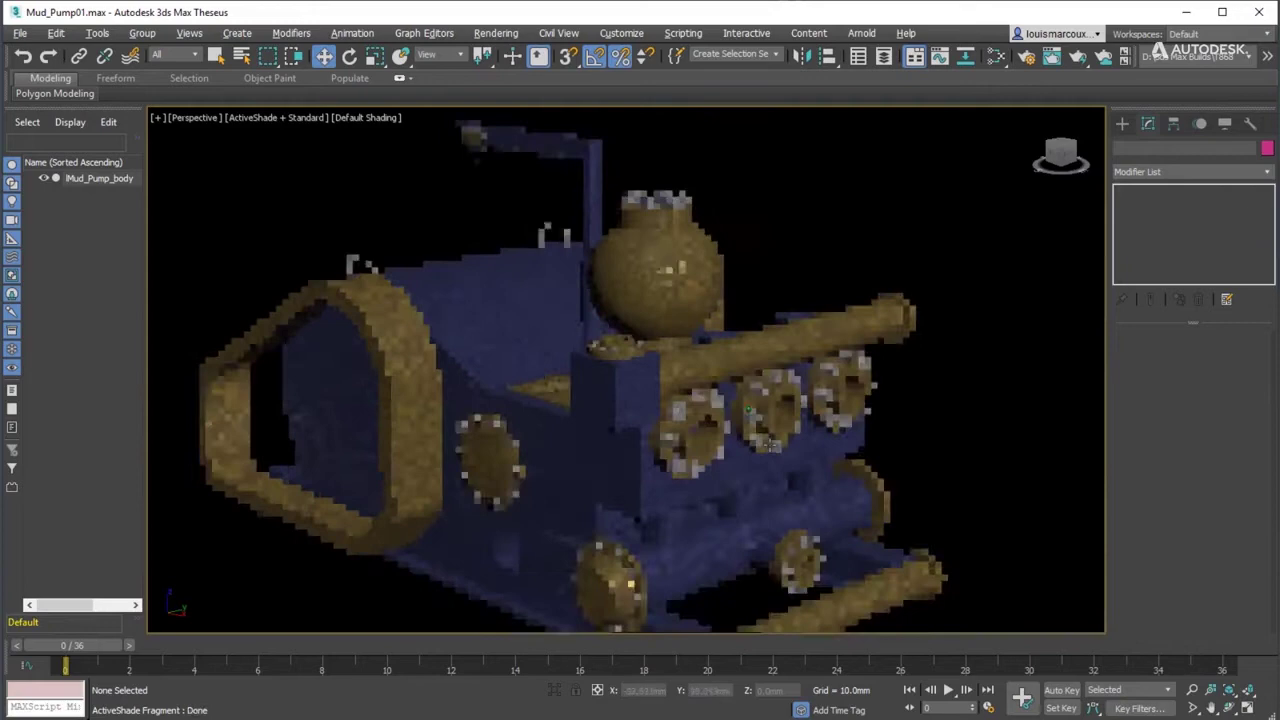
middle_click_drag(745, 421, 748, 462, "alt")
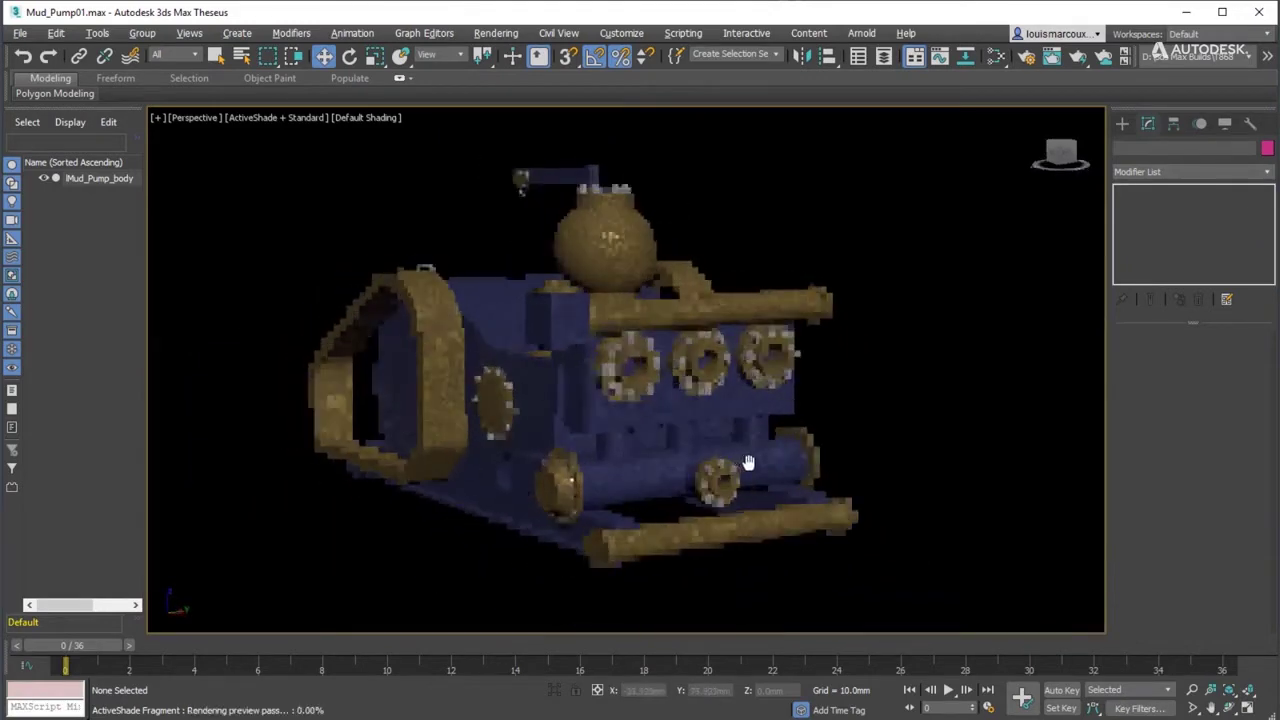
Turn off ActiveShade, switch the viewport to Performance mode and select the pump body
left_click(289, 118)
left_click(298, 137)
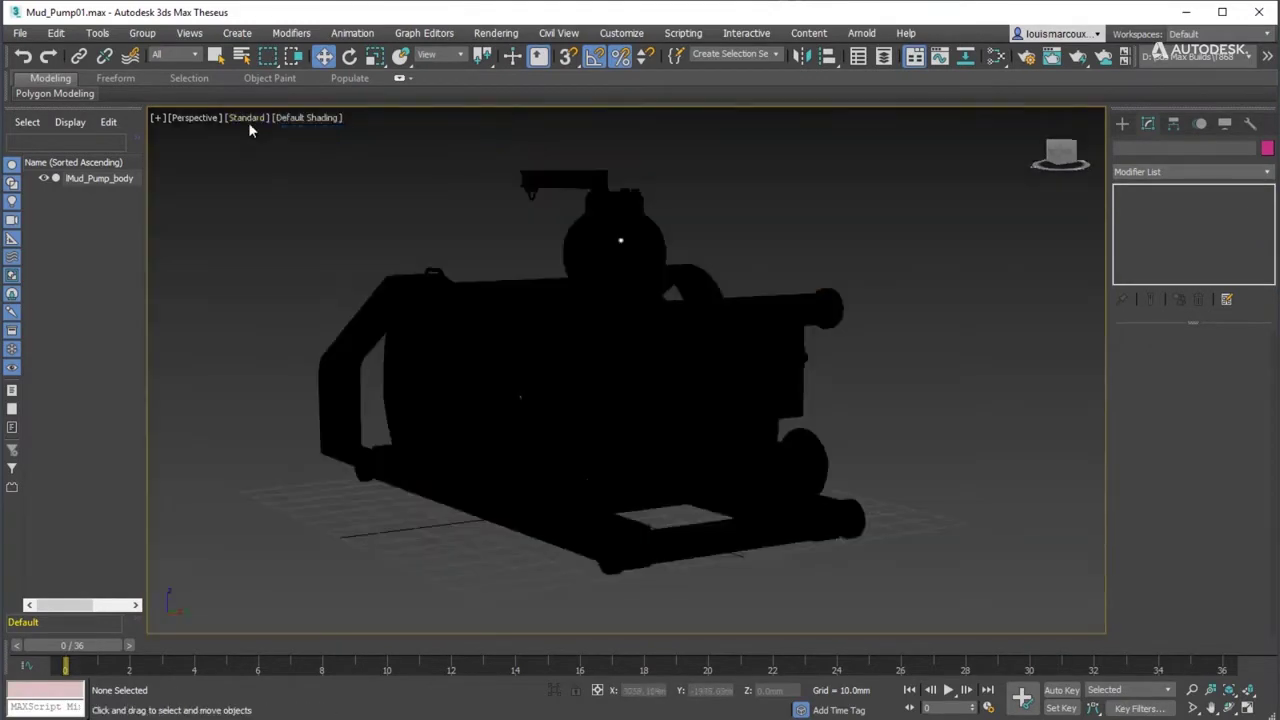
left_click(247, 117)
left_click(272, 191)
left_click(598, 310)
scroll(598, 310, "up", 3)
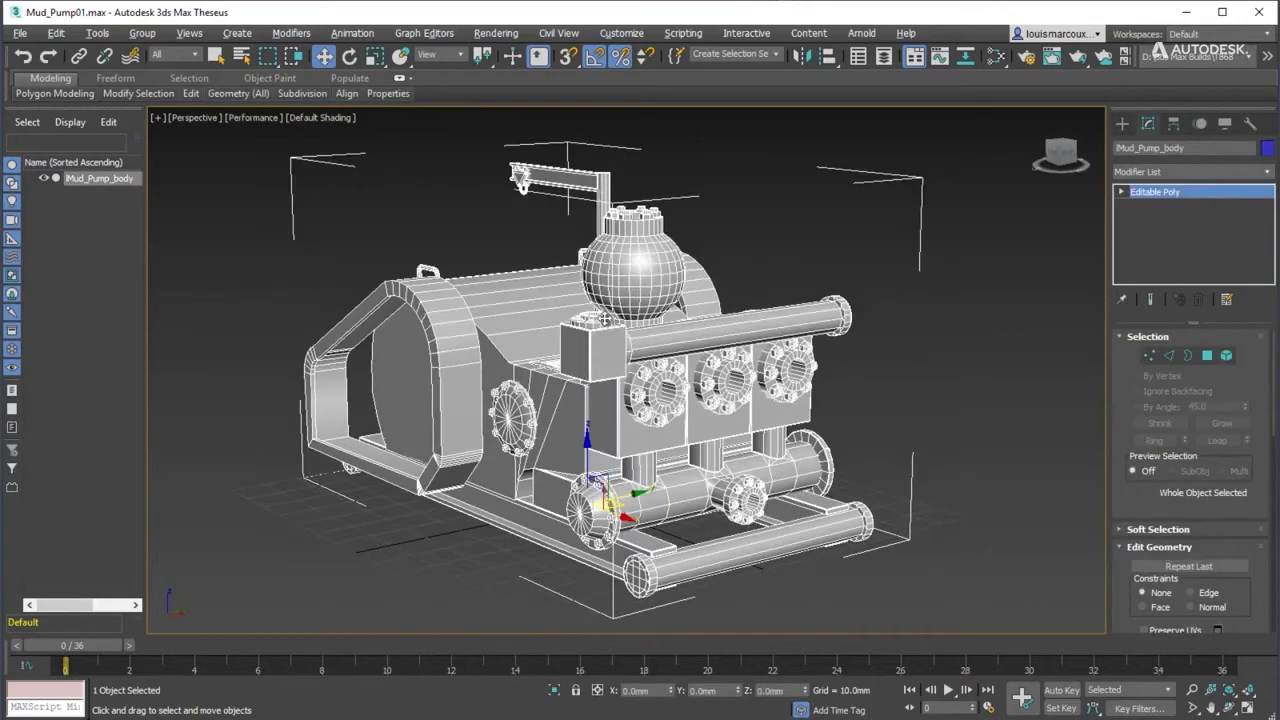
left_click(500, 34)
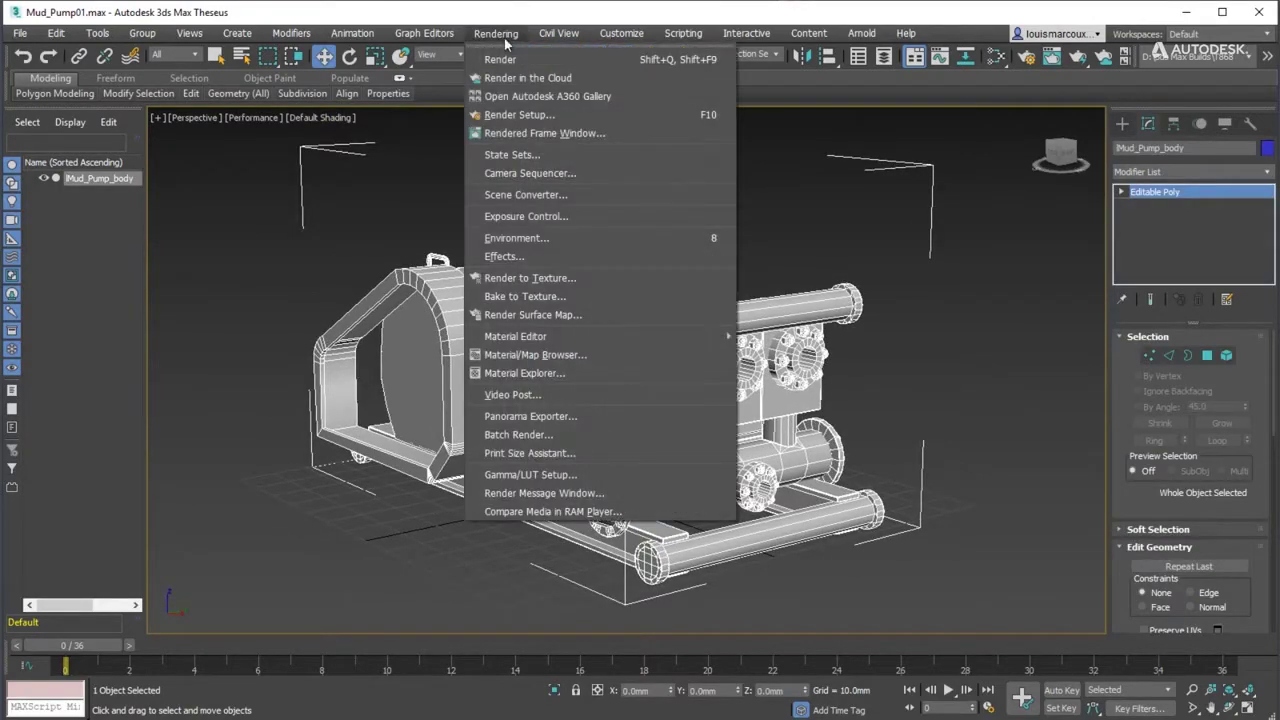
In Bake to Texture, add Arnold_albedo, Arnold_metalness, Arnold_roughness and Ambient Occlusion maps for Mud_Pump_body
left_click(541, 296)
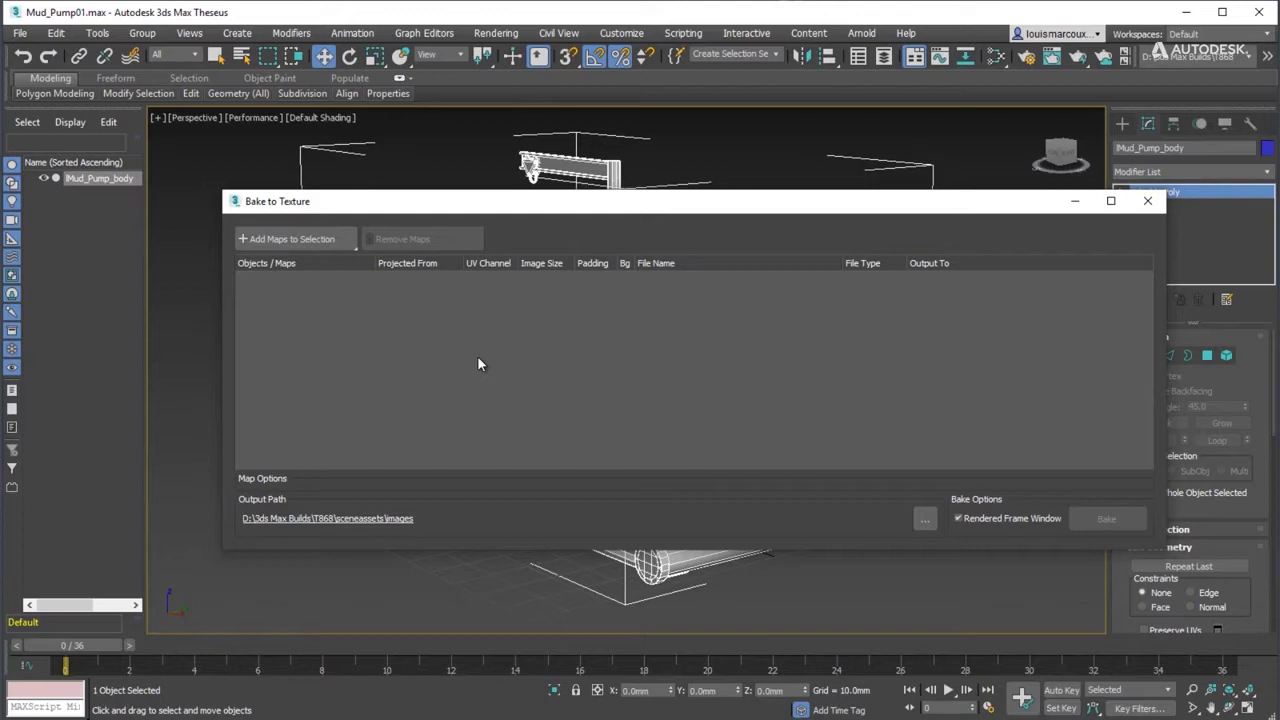
left_click(286, 239)
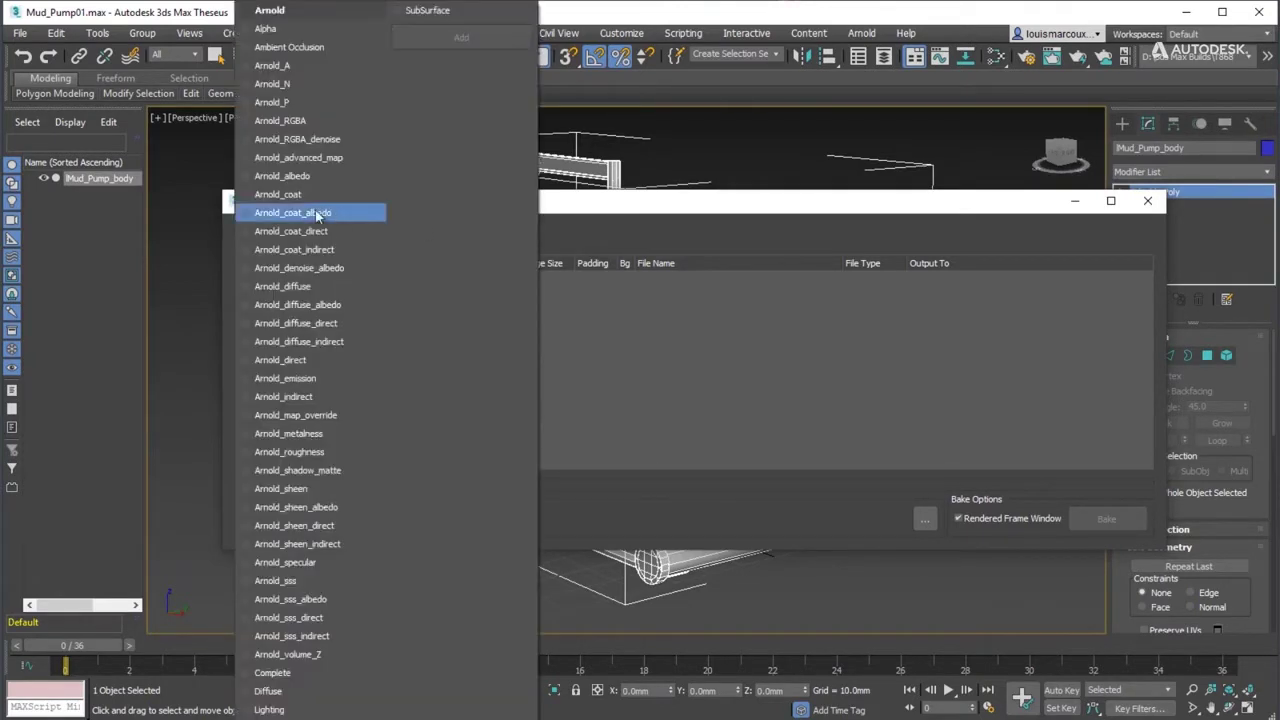
left_click(250, 180)
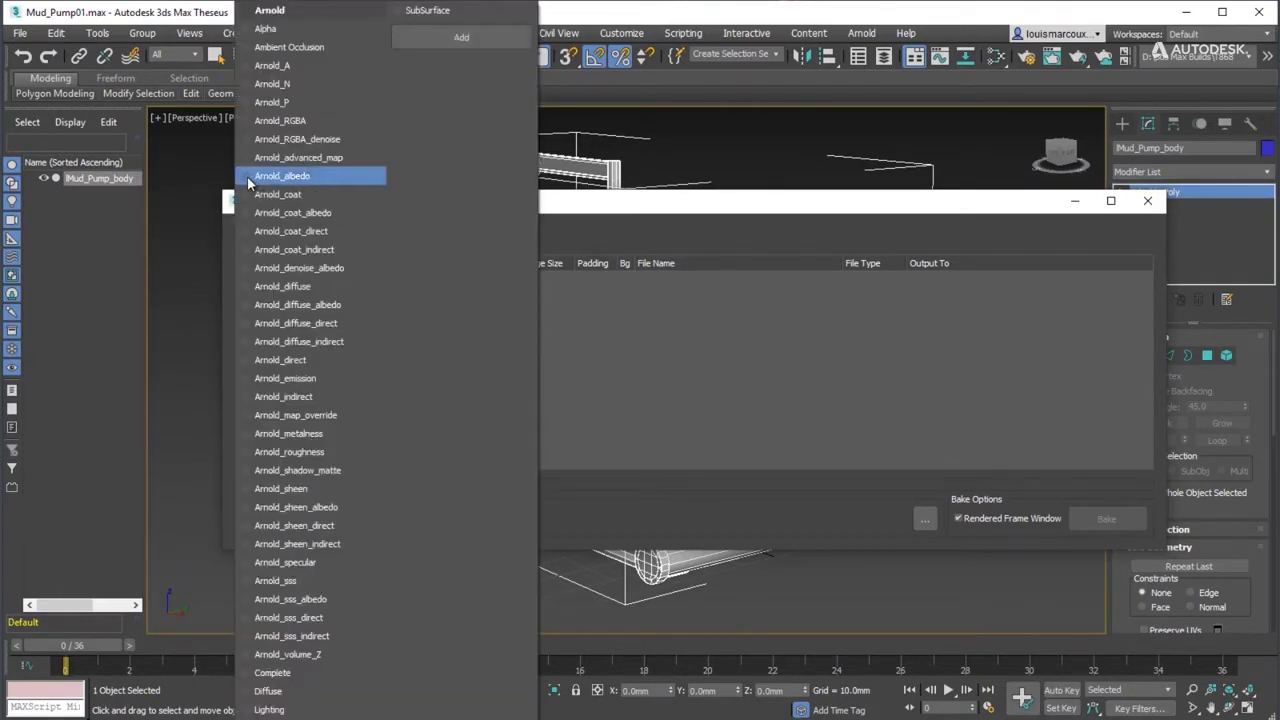
left_click(249, 440)
left_click(250, 455)
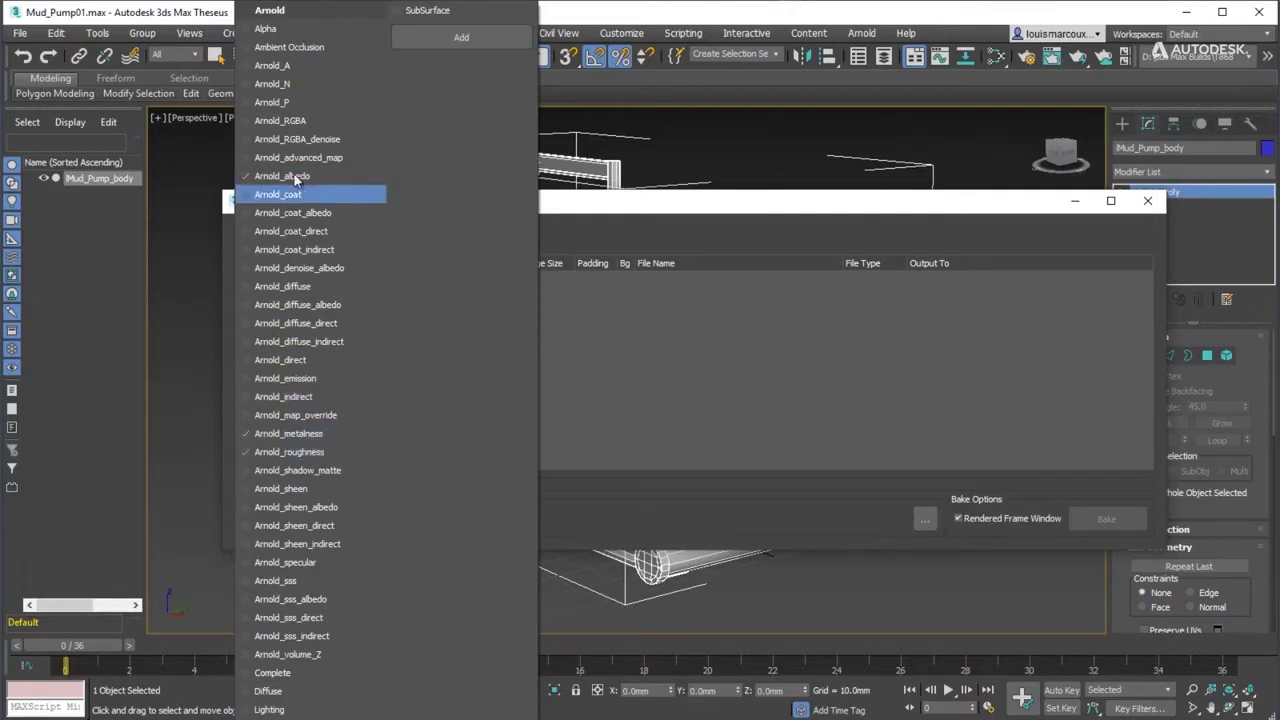
left_click(251, 48)
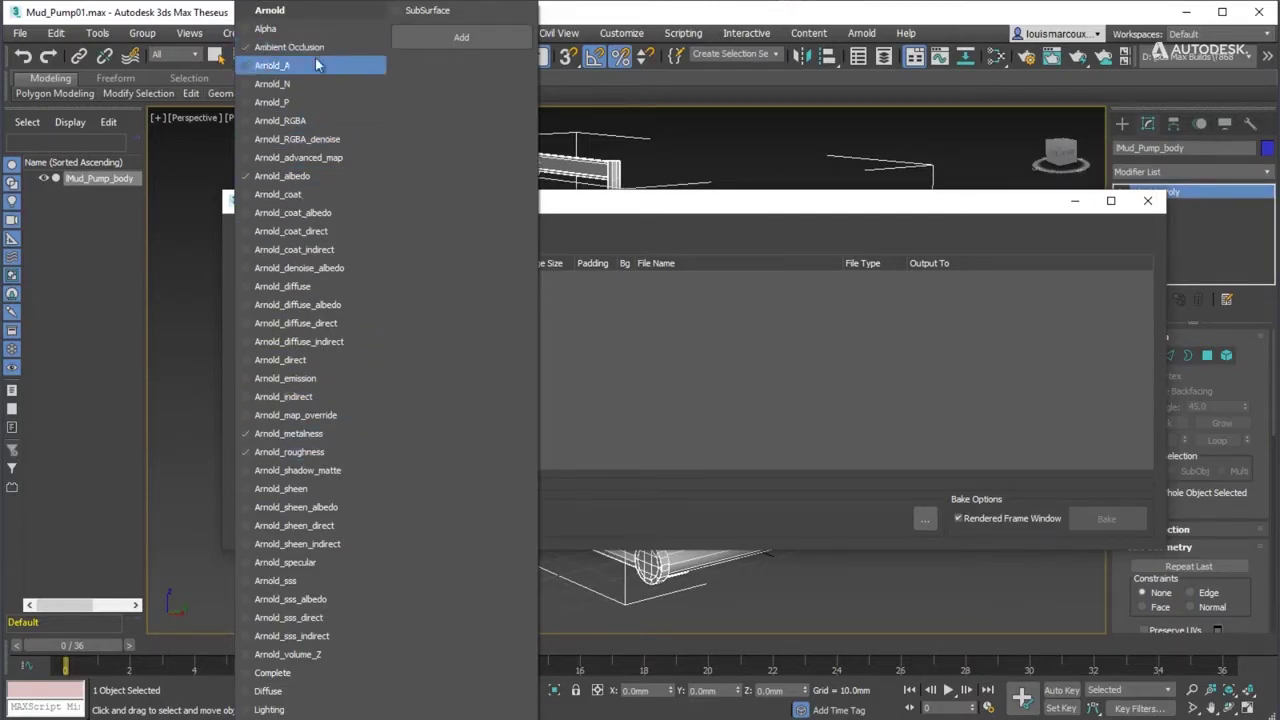
left_click(423, 37)
Output the bakes to a newly created PBR Material (Metal/Rough)
left_click(1007, 280)
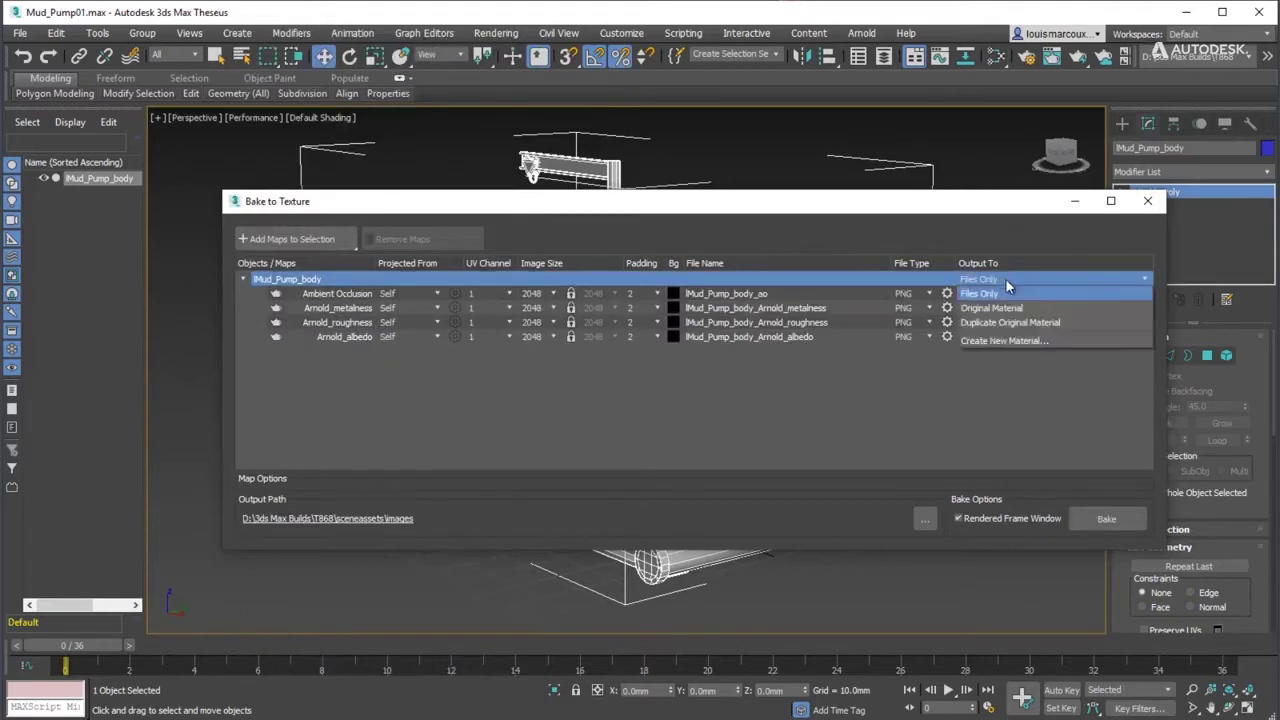
left_click(995, 342)
left_click(765, 400)
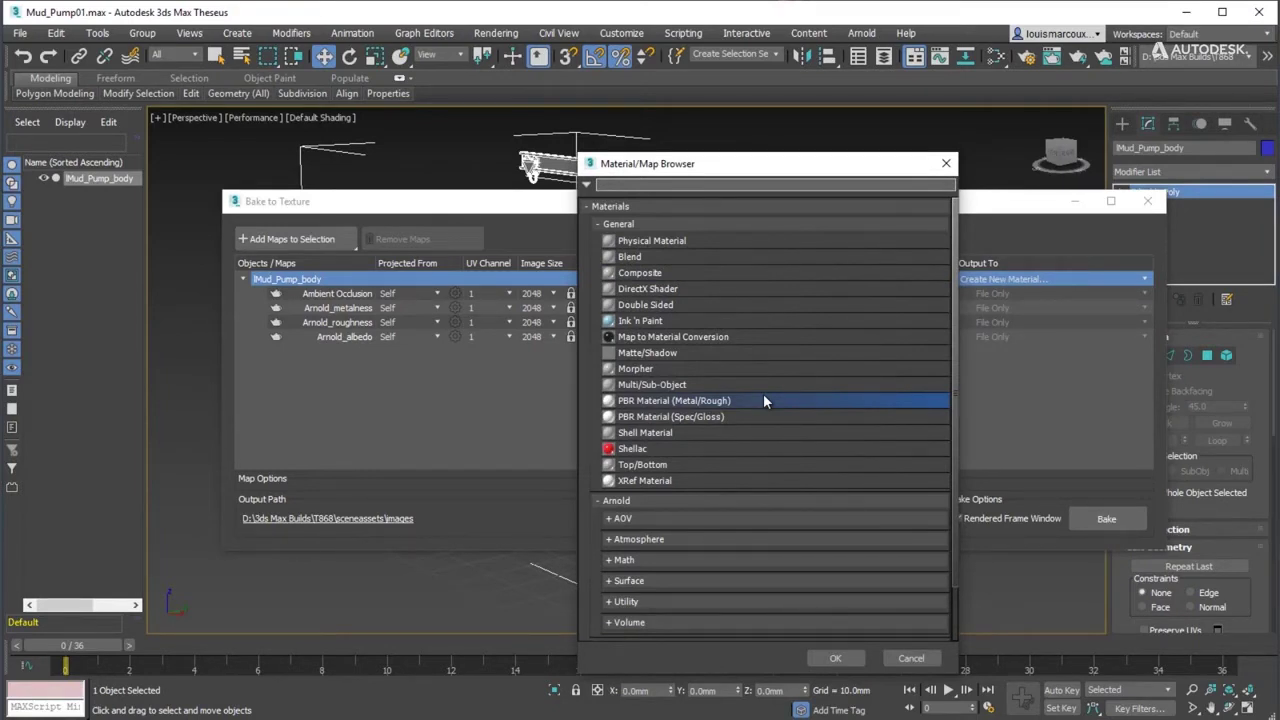
left_click(830, 658)
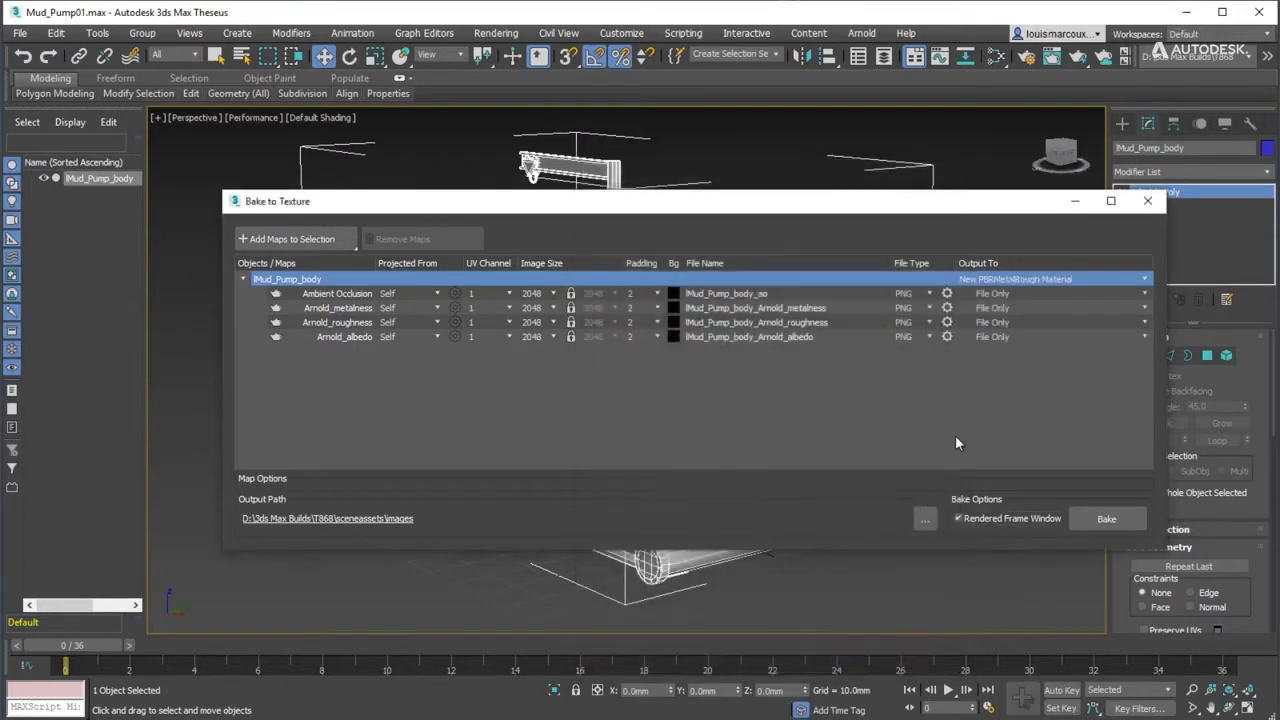
Map the bakes to ao_map, metalness_map, roughness_map and base_color_map slots
left_click(1000, 295)
left_click(1000, 295)
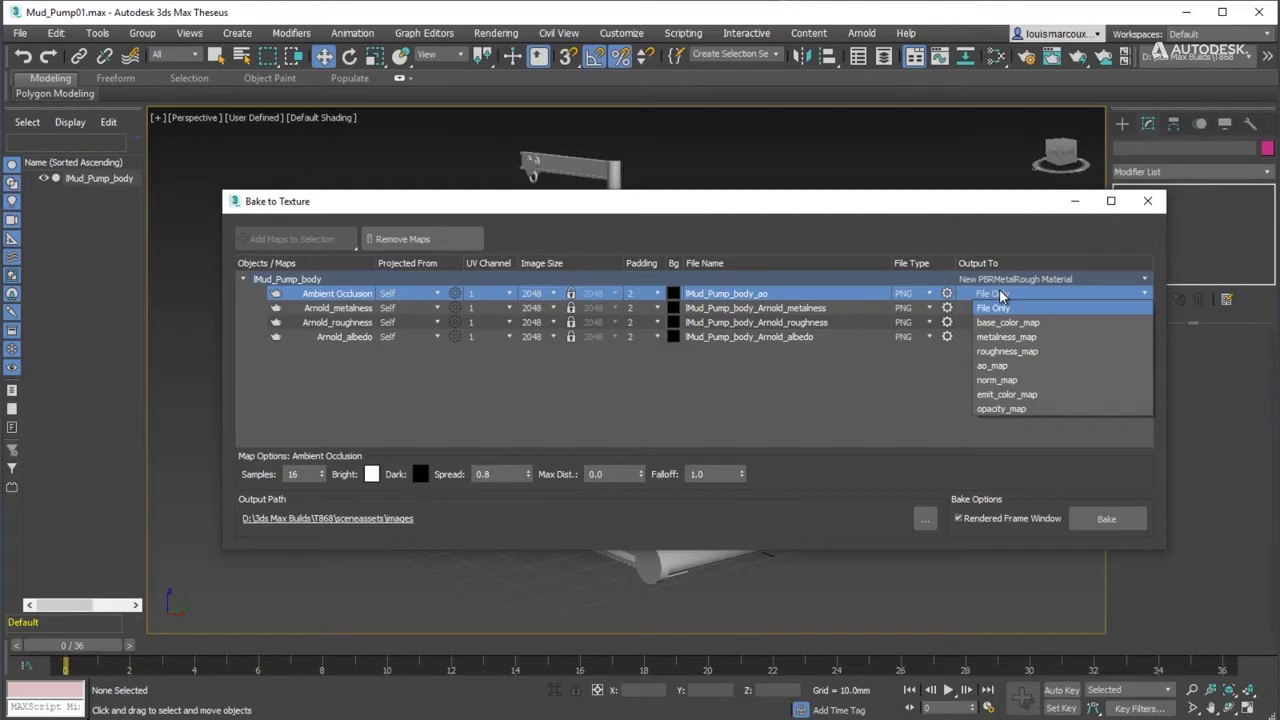
left_click(992, 366)
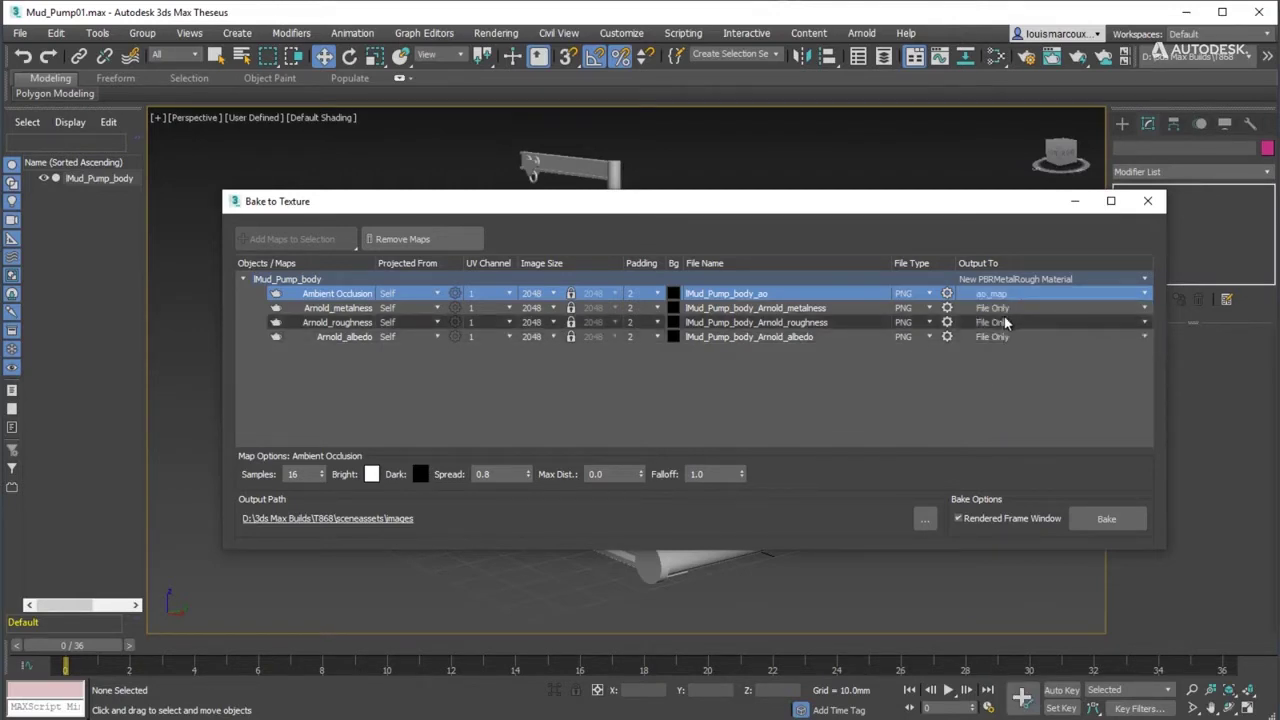
left_click(1000, 308)
left_click(1000, 308)
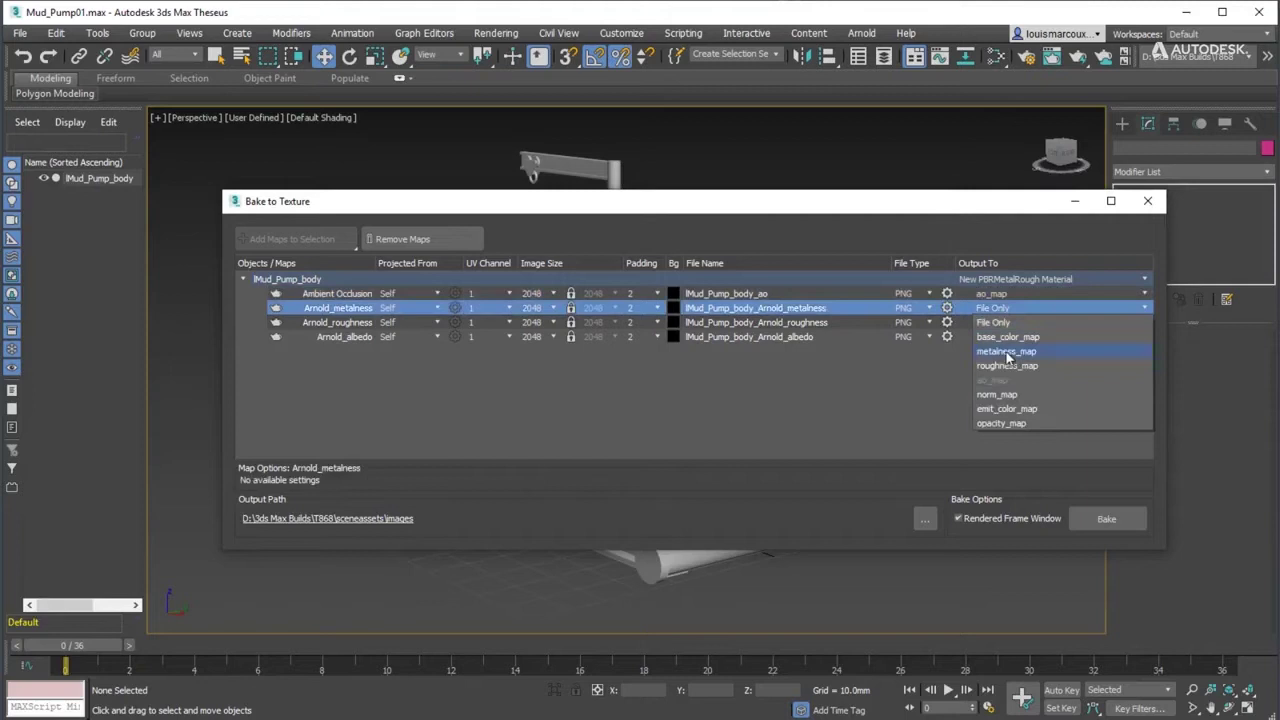
left_click(1007, 352)
left_click(1000, 322)
left_click(1000, 322)
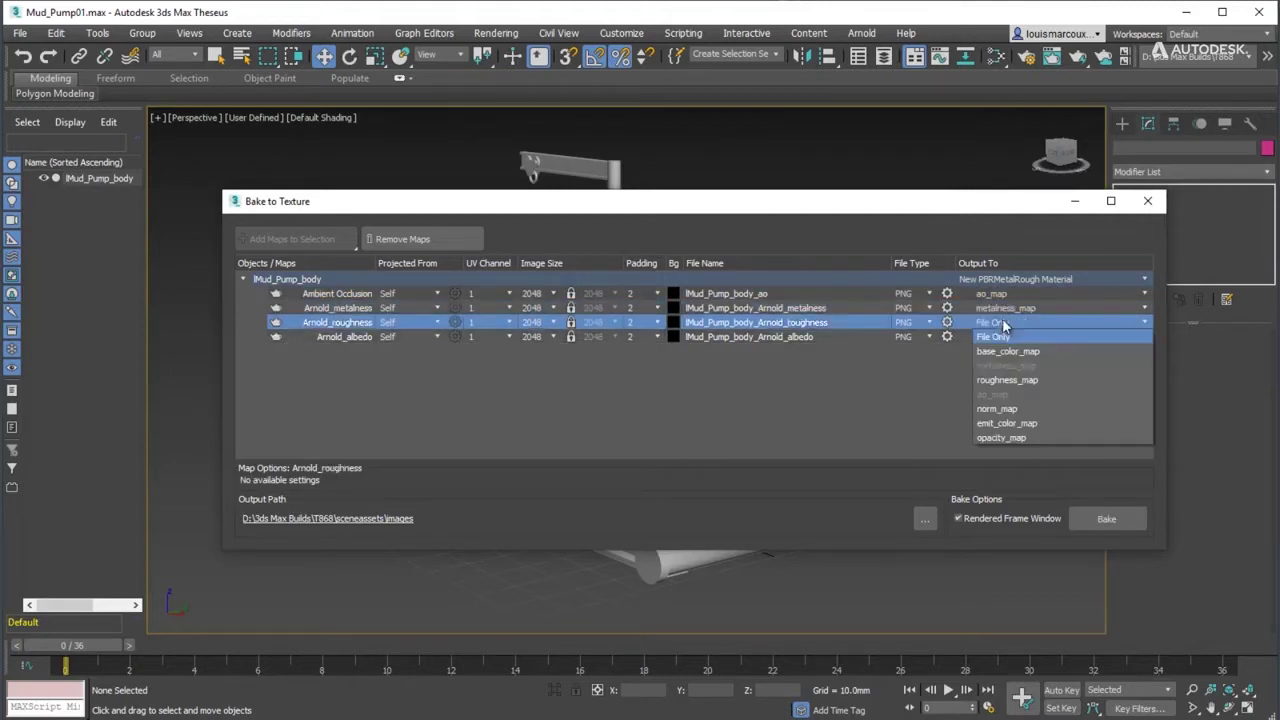
left_click(1003, 366)
left_click(1006, 336)
left_click(1006, 336)
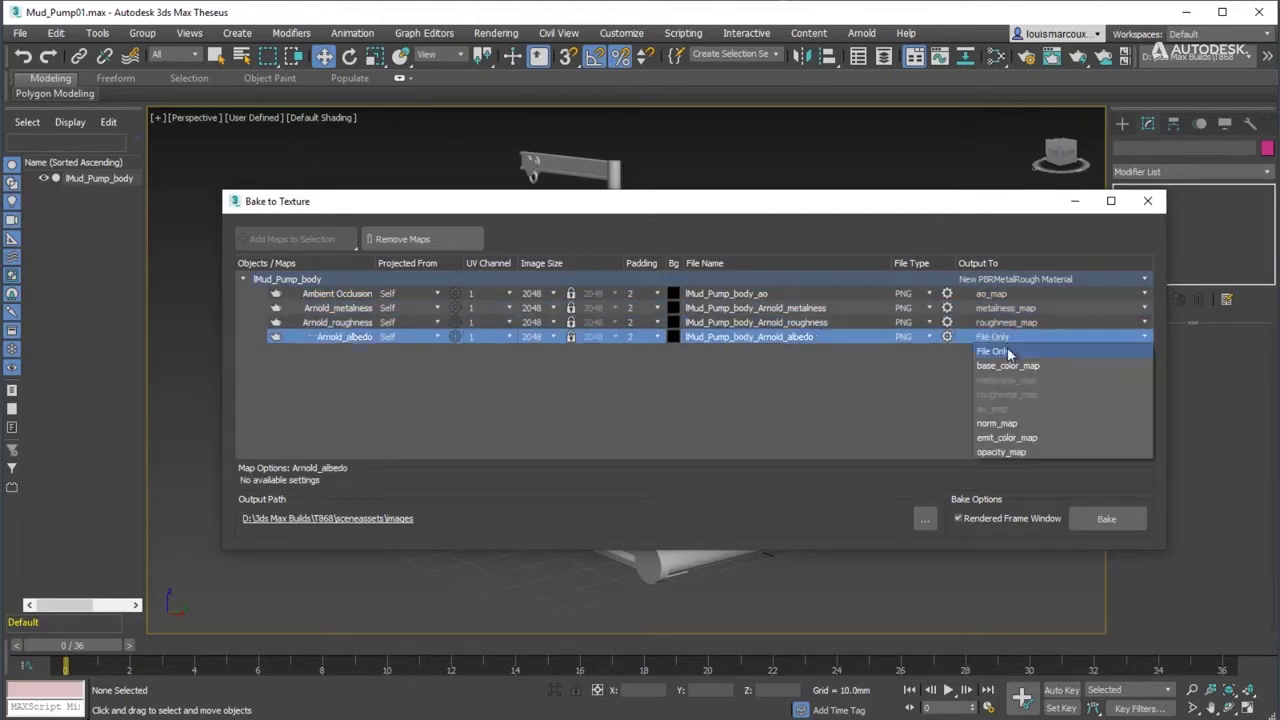
left_click(1001, 365)
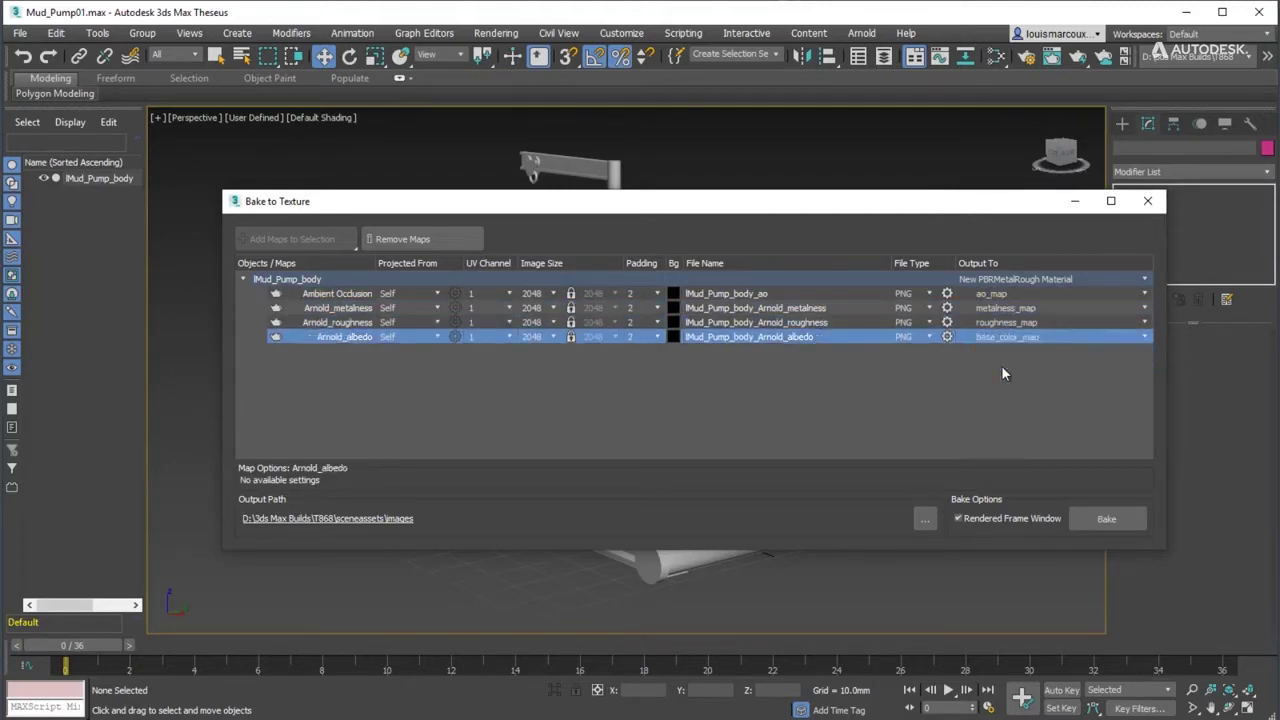
Set D:\Temp as the output folder and start baking the four maps
left_click(925, 519)
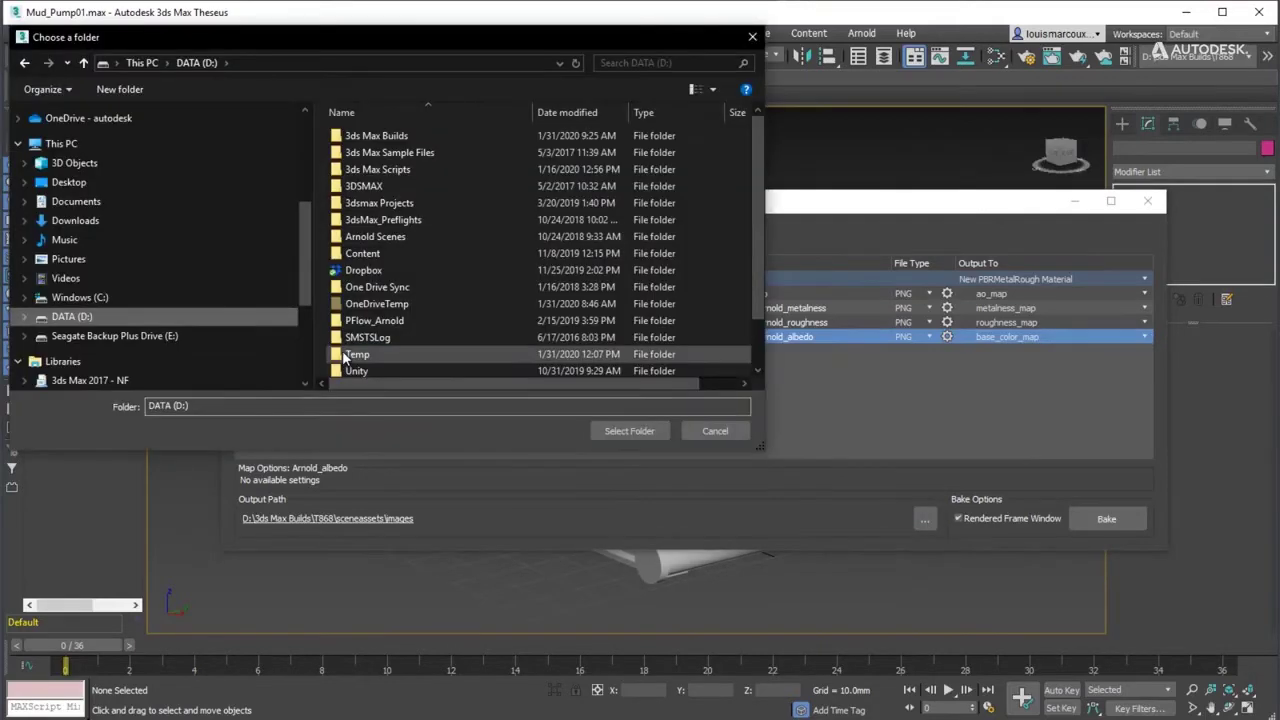
double_click(342, 350)
left_click(627, 430)
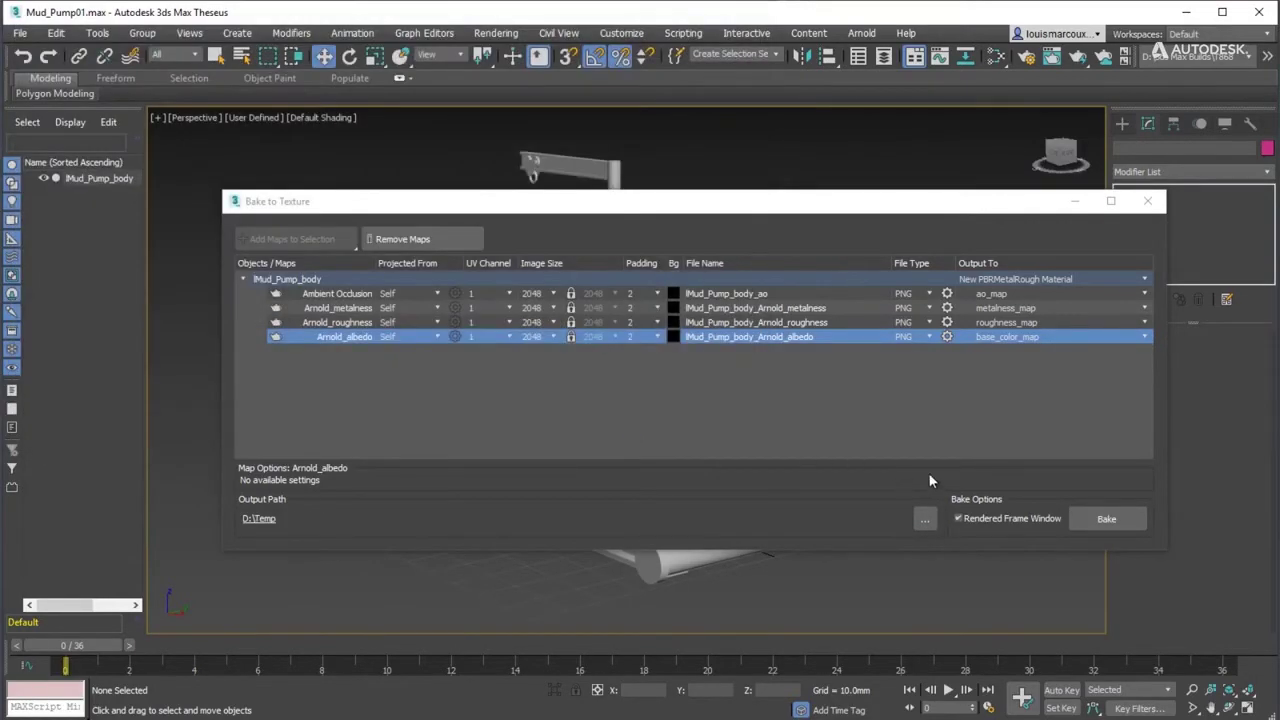
left_click(1106, 518)
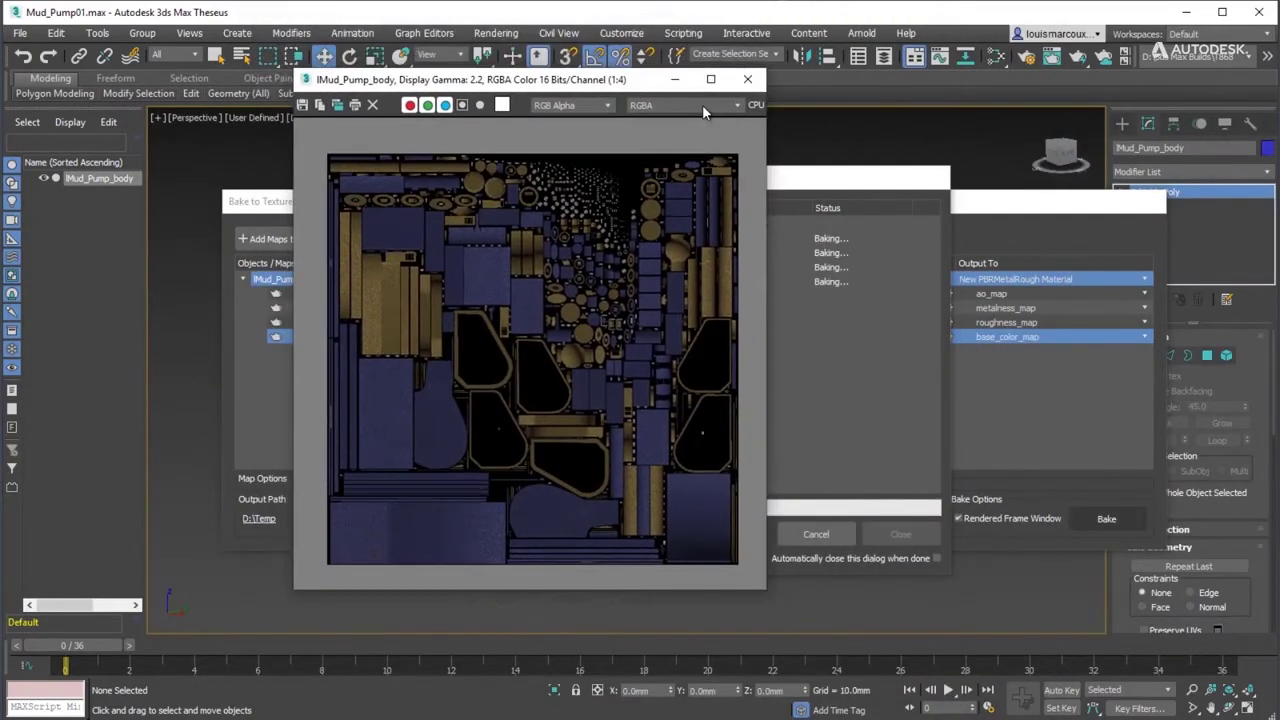
Preview the baked AO, metalness, specular_roughness and albedo channels, then close Baking Progress
left_click(702, 104)
left_click(681, 129)
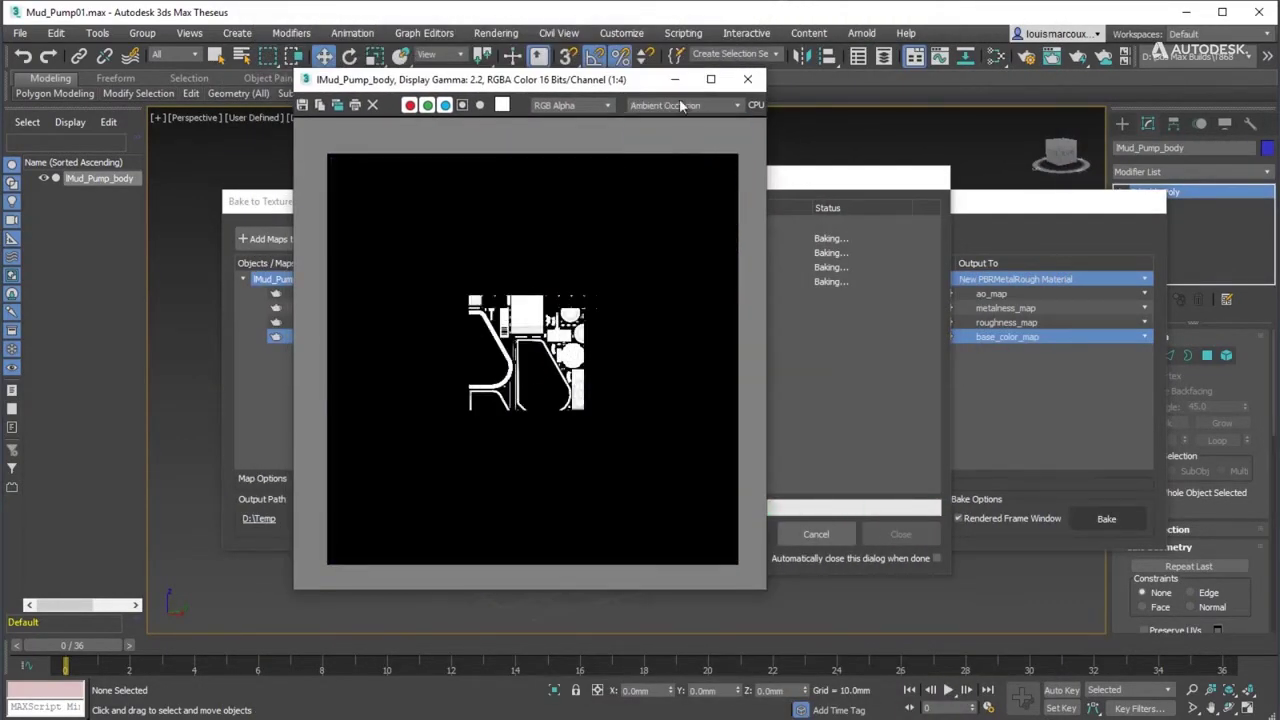
left_click(690, 105)
left_click(658, 147)
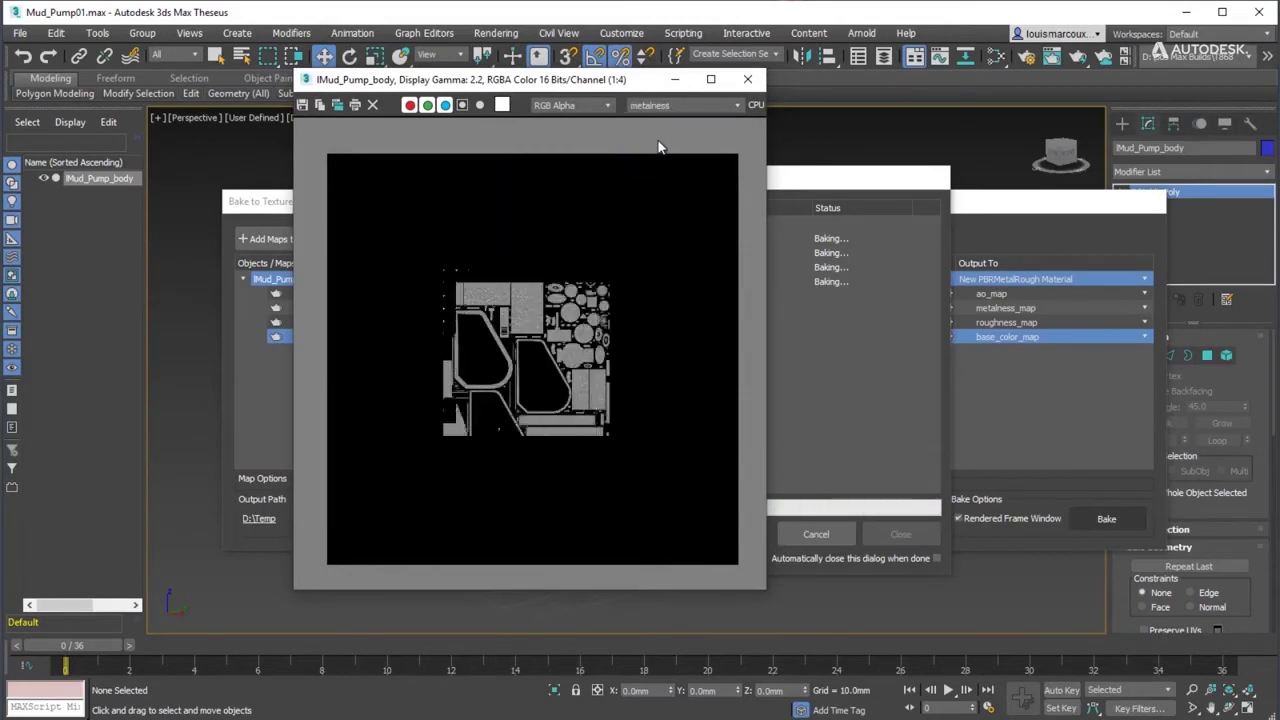
left_click(668, 106)
left_click(660, 155)
left_click(689, 106)
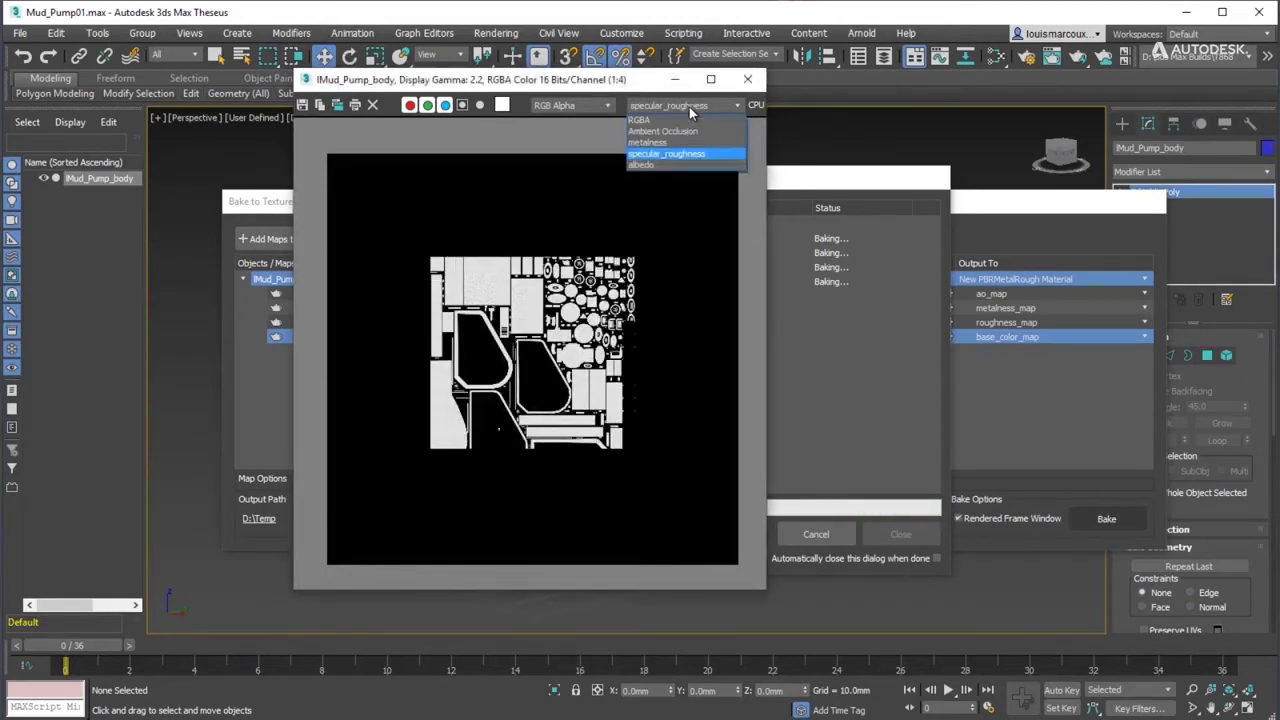
left_click(660, 164)
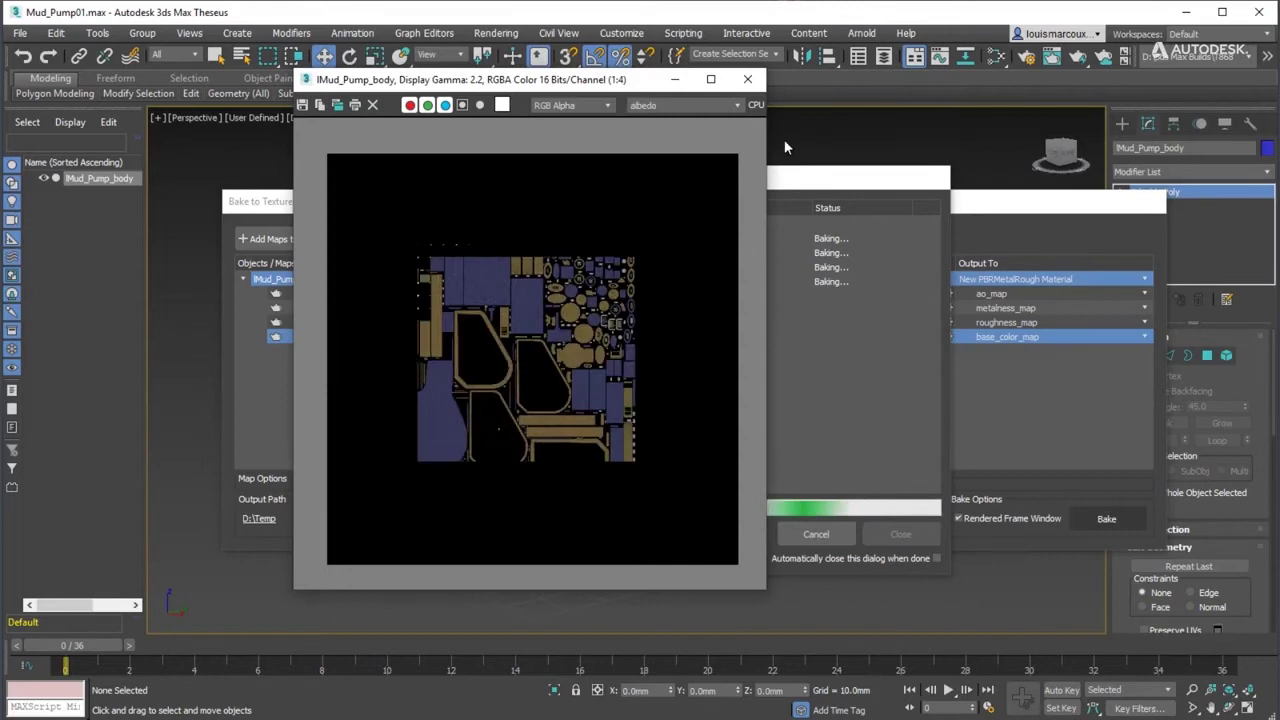
left_click(685, 106)
left_click(661, 131)
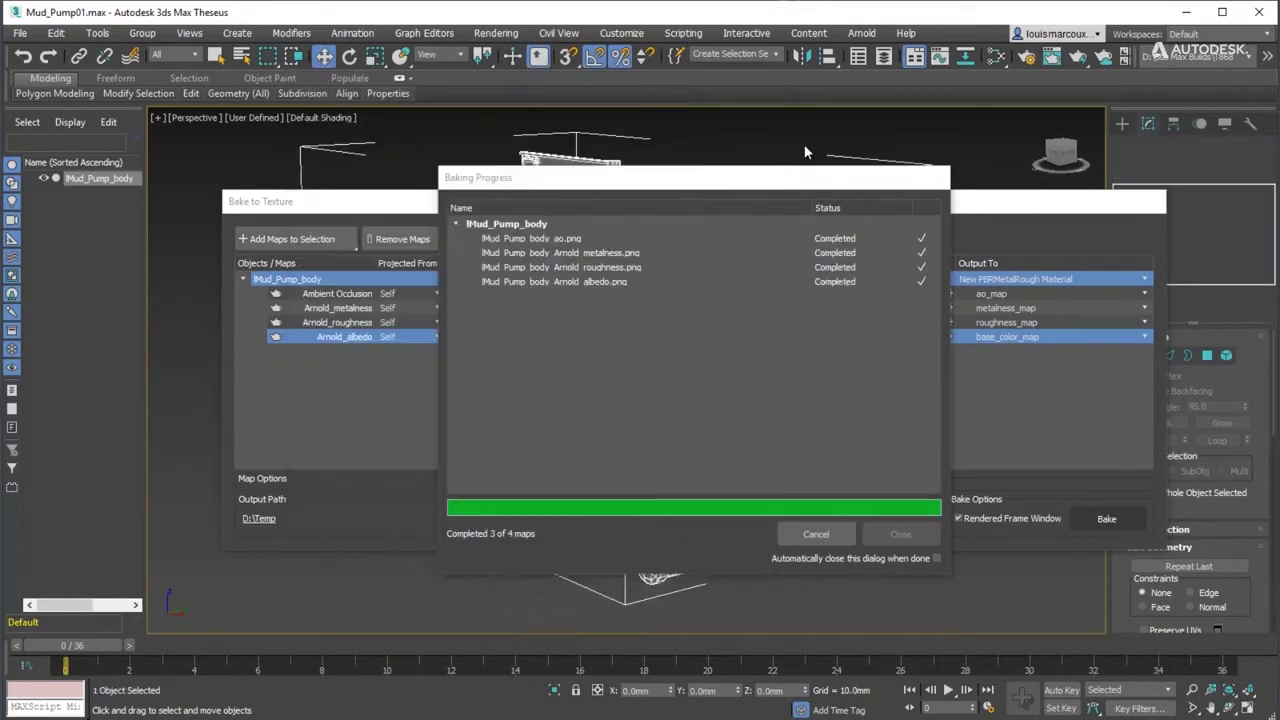
left_click(926, 533)
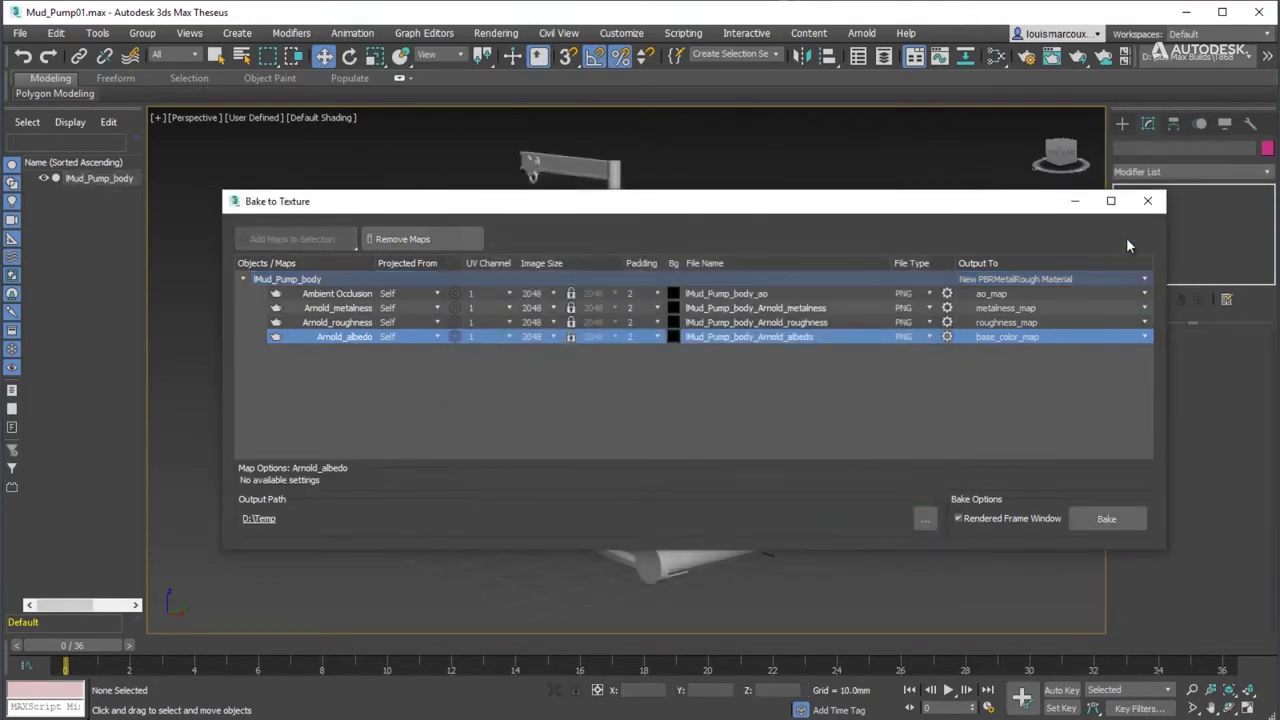
Close the bake settings, switch the viewport to High Quality shading and select the pump body
left_click(1147, 201)
left_click(250, 118)
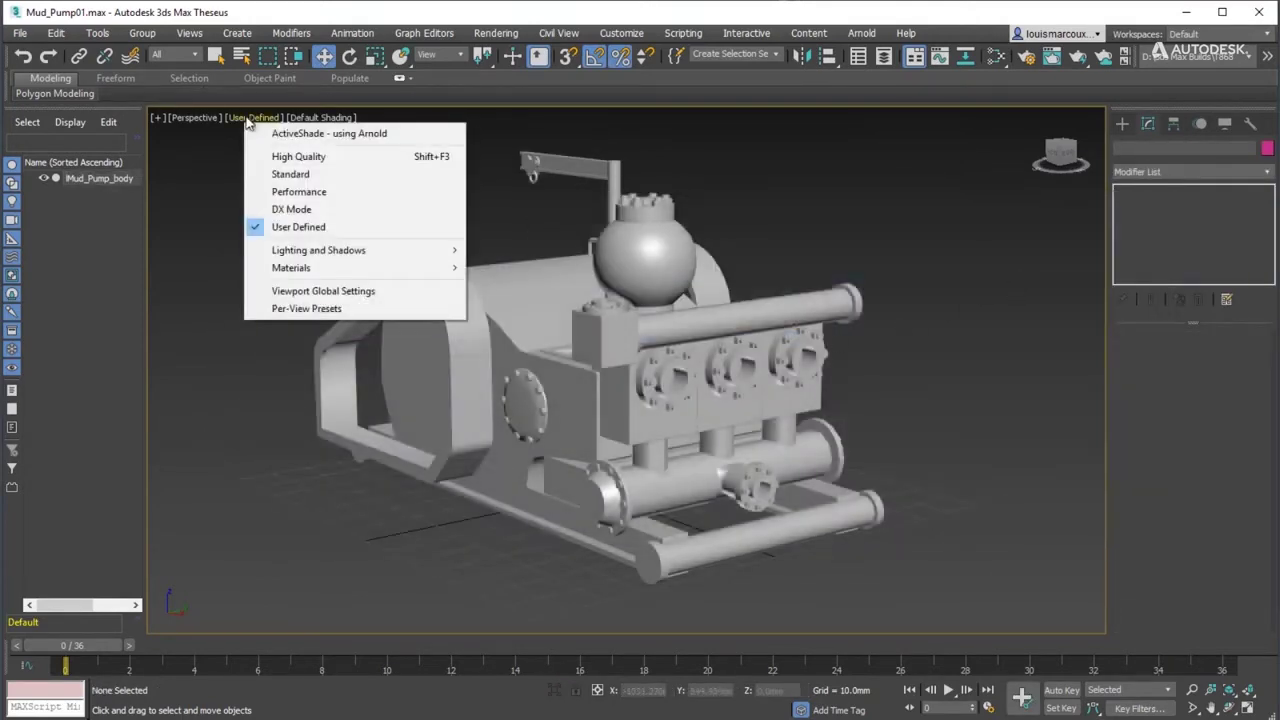
left_click(264, 160)
left_click(594, 446)
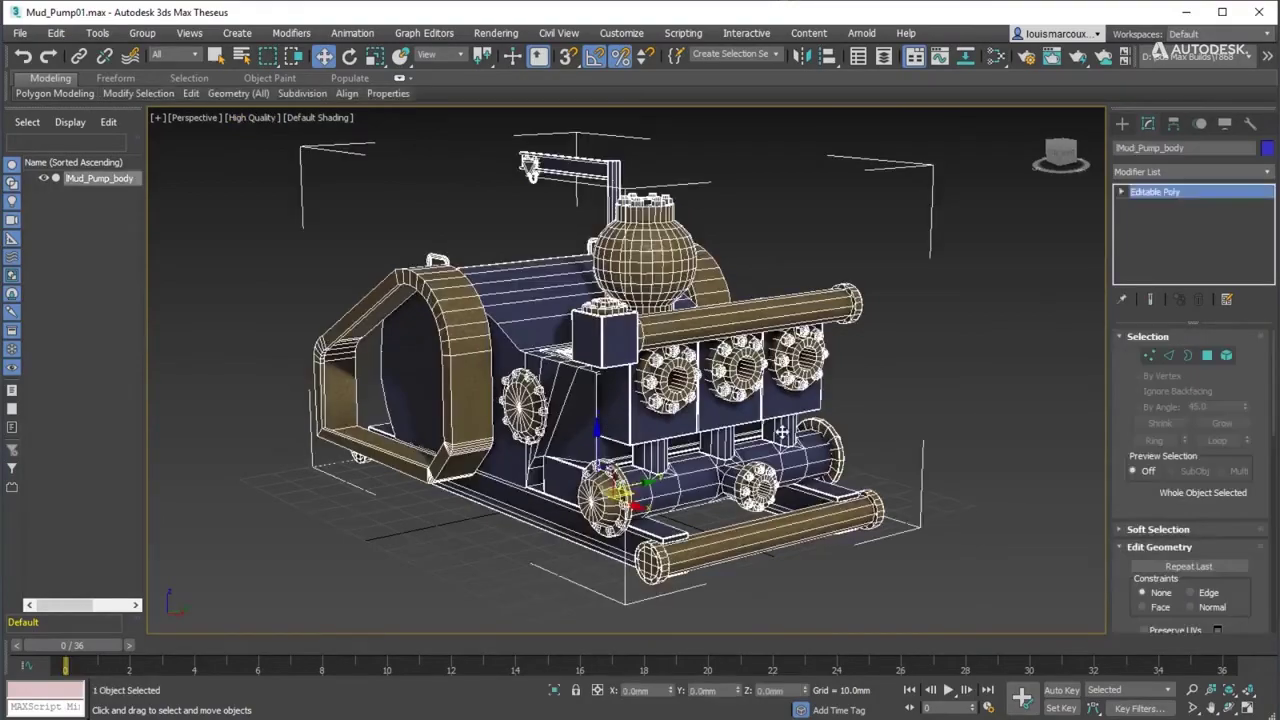
middle_click_drag(594, 446, 660, 440, "alt")
Turn off Display Selected wireframe and inspect the textured pump up close from above
left_click(318, 117)
mouse_move(390, 320)
left_click(570, 340)
scroll(580, 355, "up", 5)
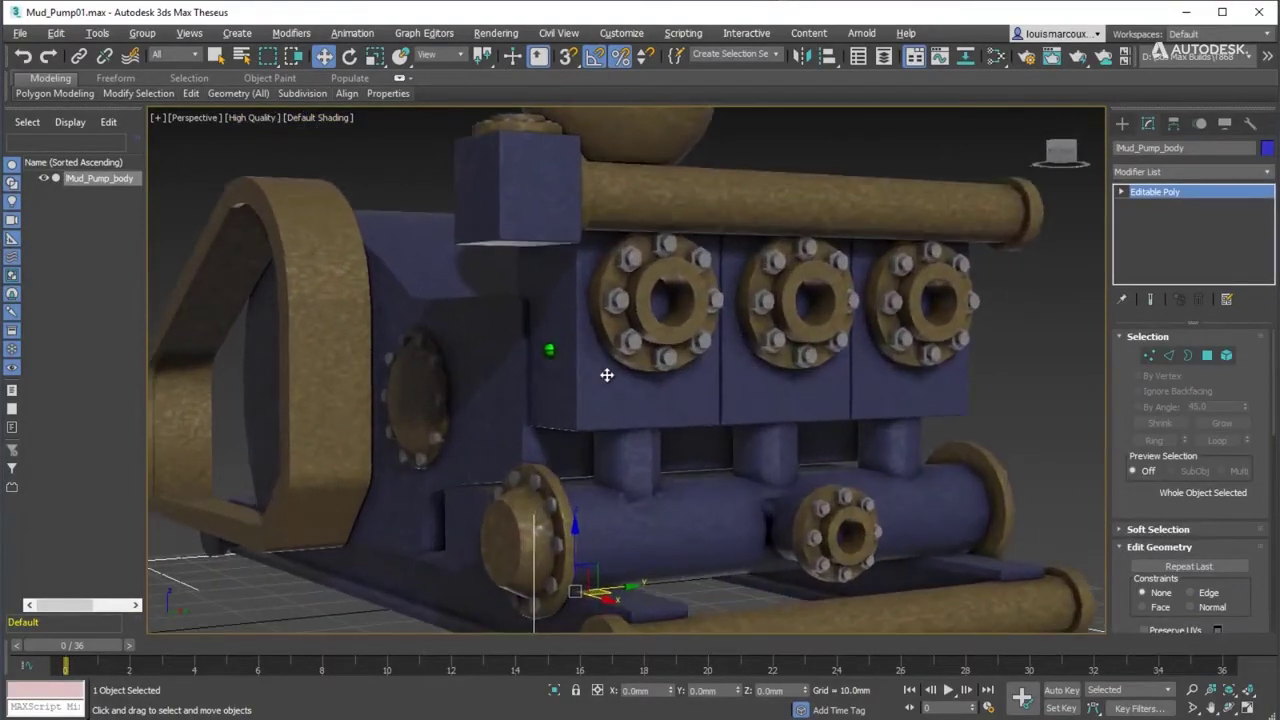
mouse_move(606, 374)
middle_mouse_down("alt")
mouse_move(643, 414)
mouse_move(643, 380)
mouse_move(626, 371)
middle_mouse_up("alt")
scroll(643, 414, "up", 3)
scroll(600, 380, "down", 5)
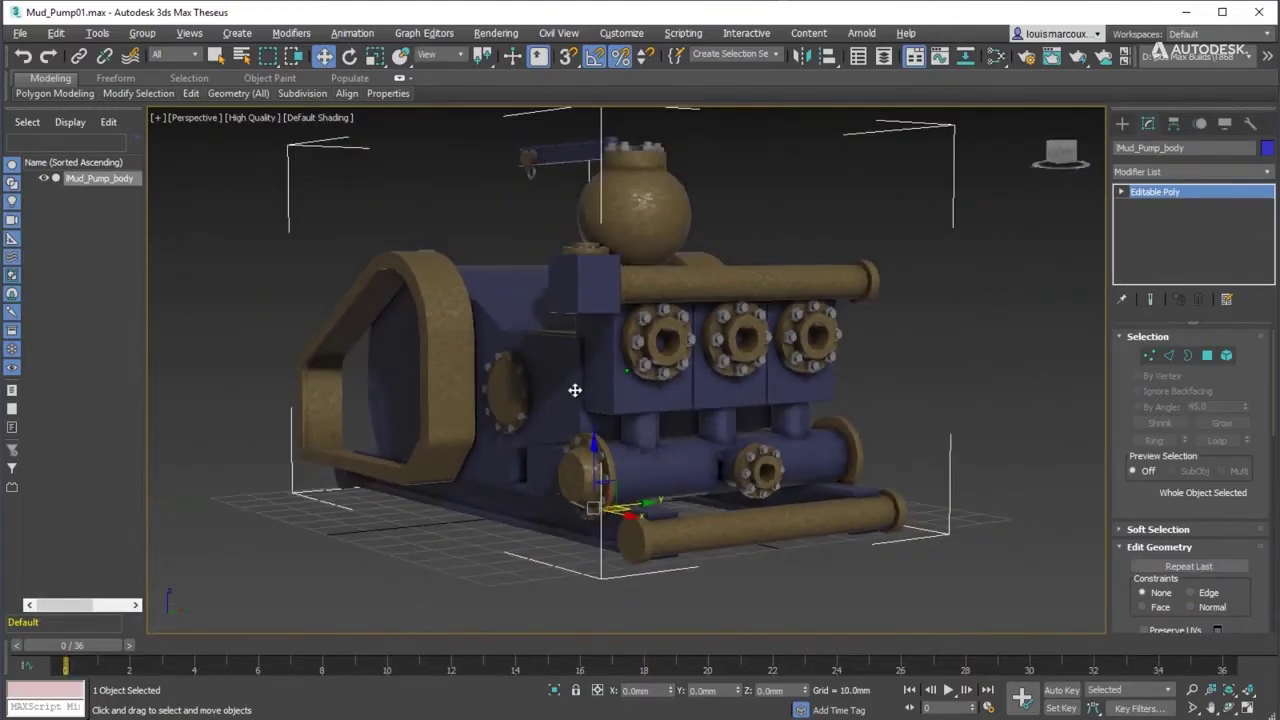
In the Slate Material Editor, check Material #36 PBRMetalRough and its four bitmaps, reposition and widen the node, then close
left_click(993, 57)
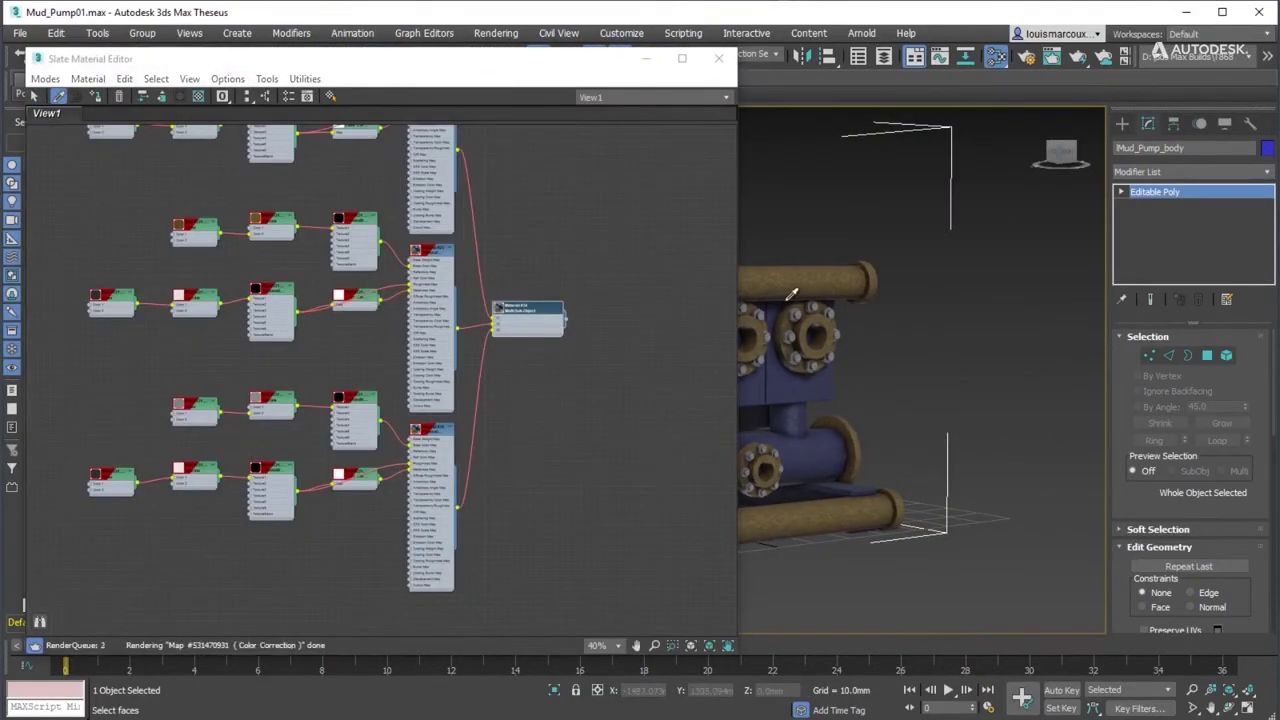
scroll(541, 303, "up", 10)
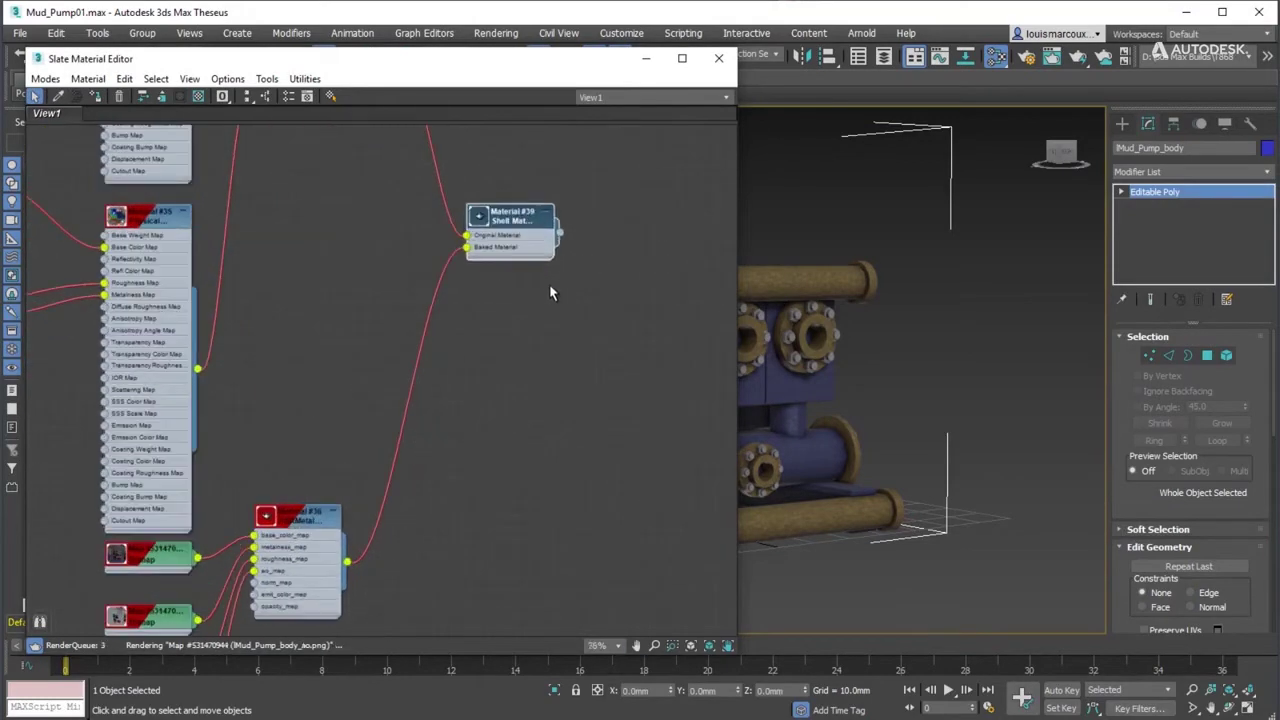
scroll(531, 361, "down", 6)
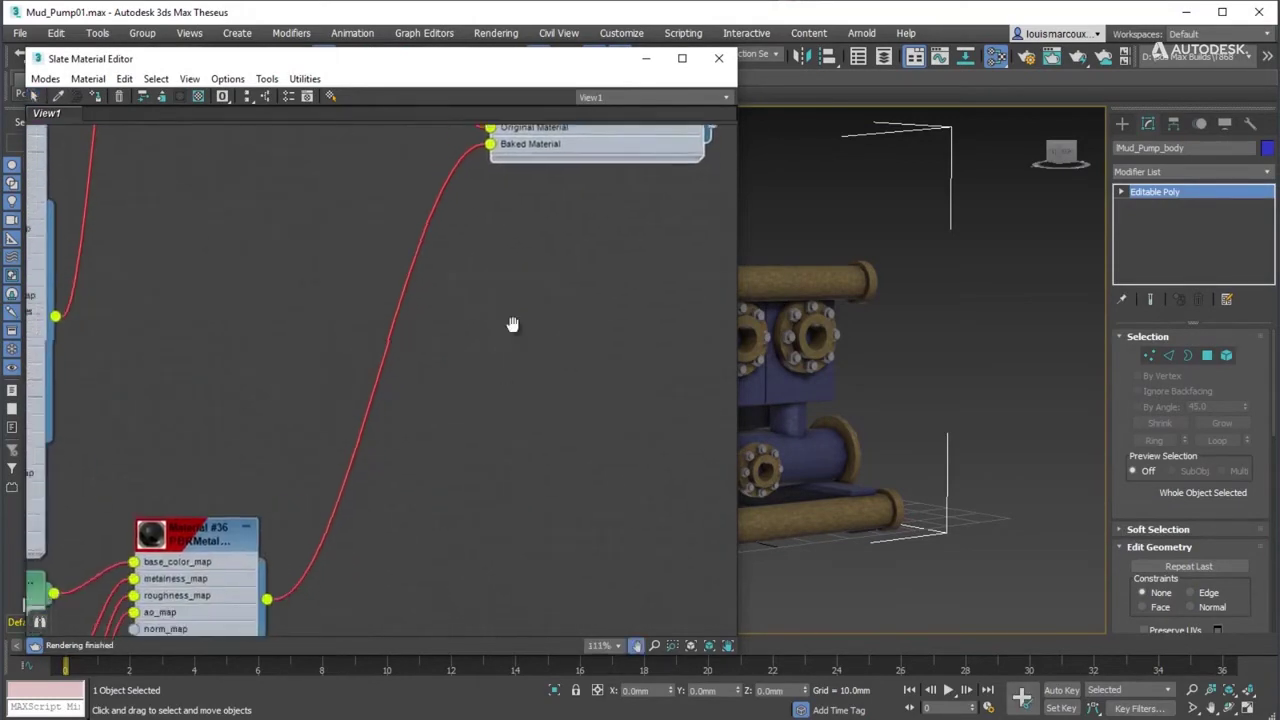
middle_click_drag(335, 391, 499, 263)
left_click_drag(499, 263, 527, 328)
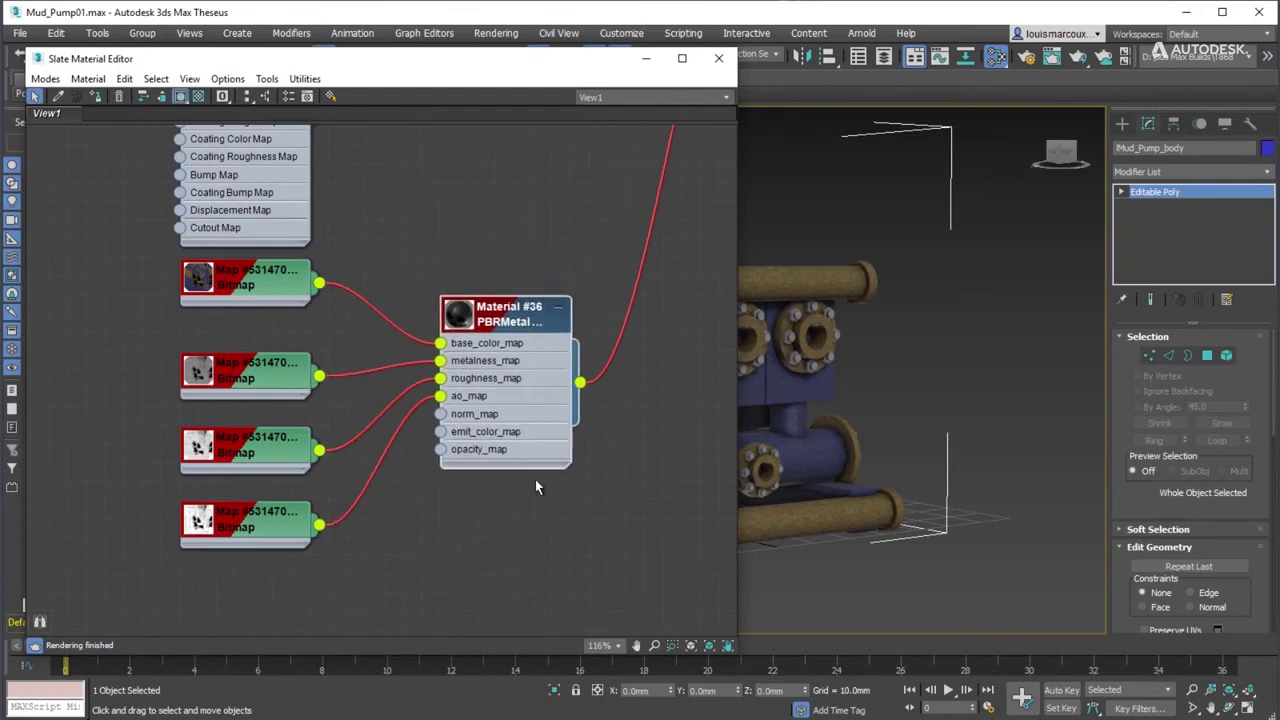
left_click_drag(563, 470, 603, 474)
middle_click_drag(538, 518, 506, 538)
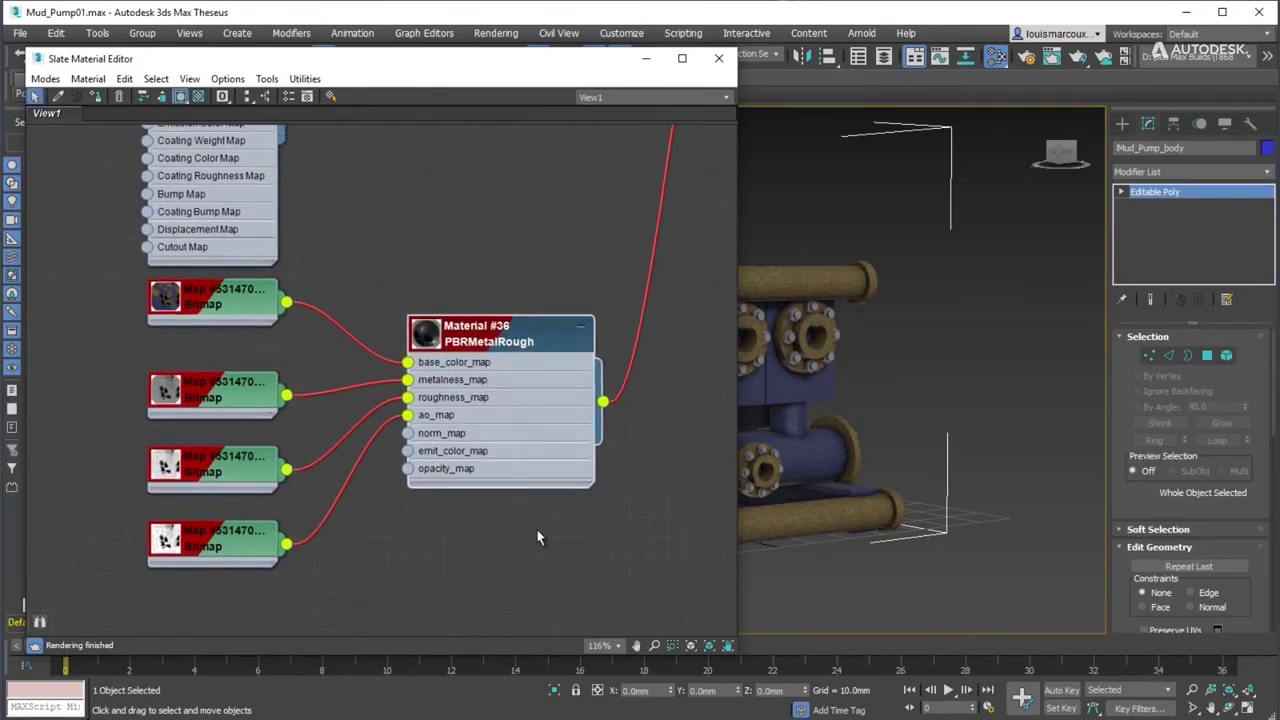
left_click(718, 58)
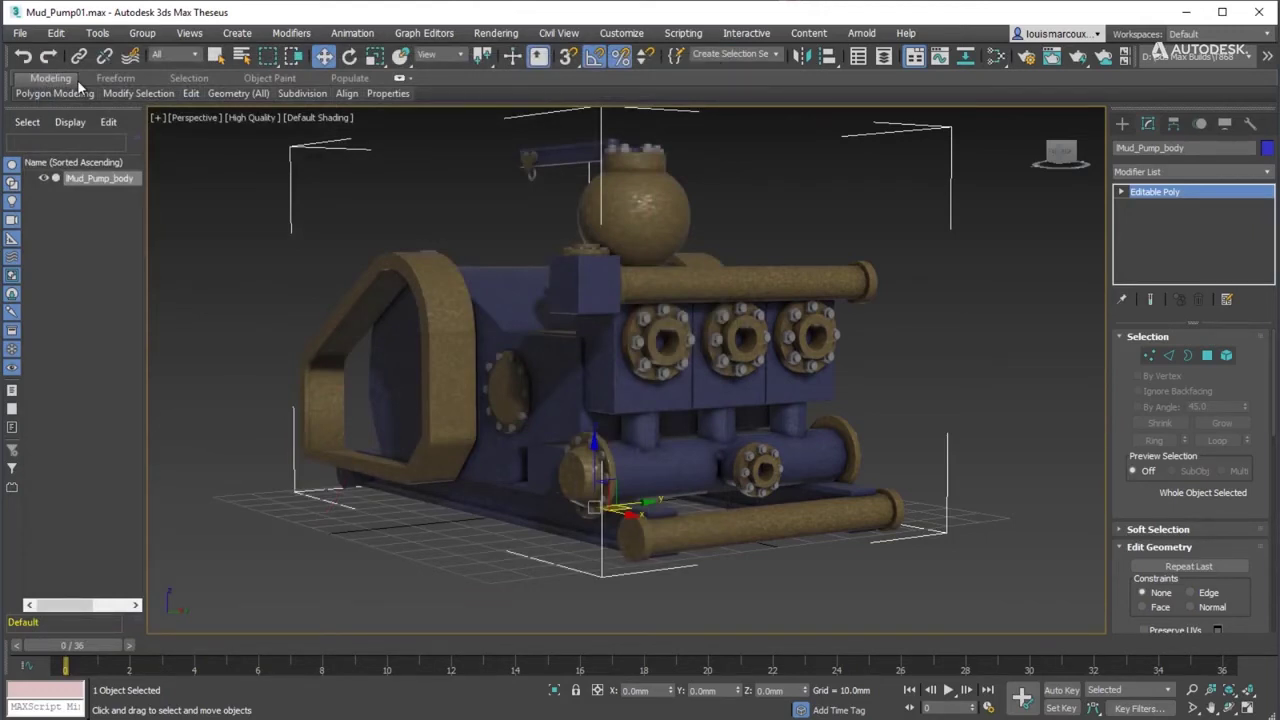
Export the selected pump as Pump.fbx with Shell Materials Export set to Baked Materials
left_click(20, 32)
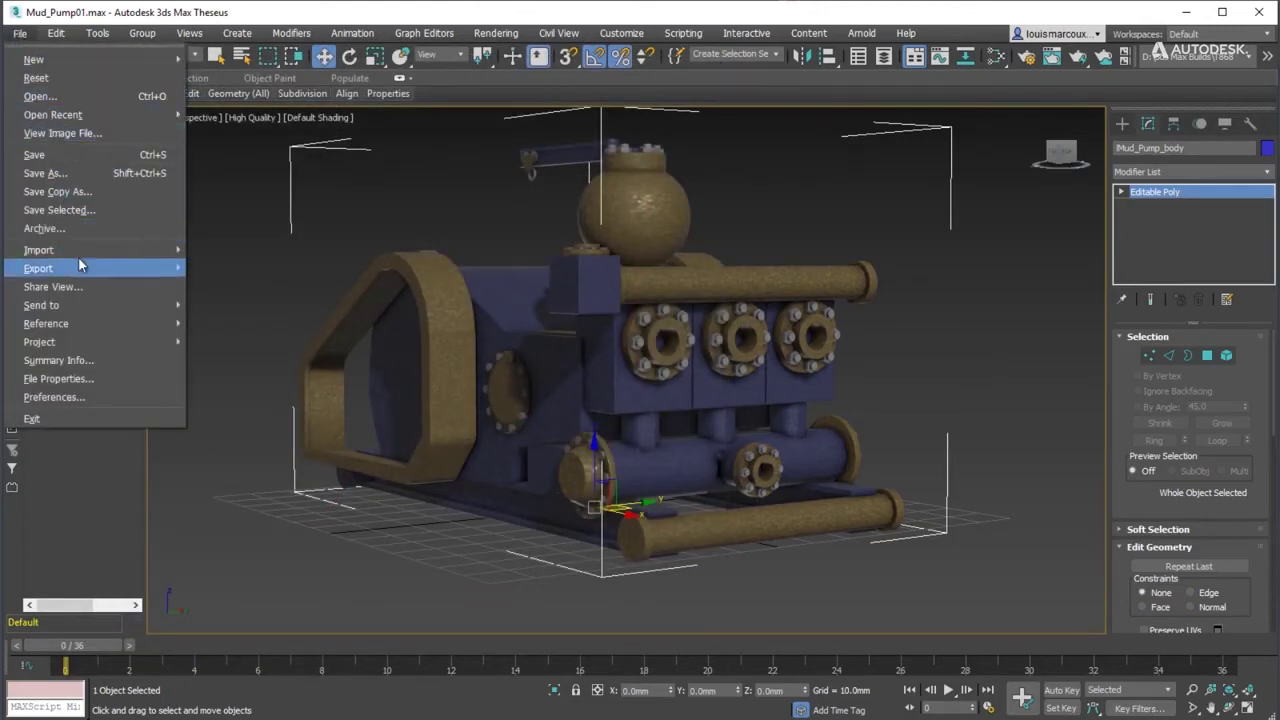
mouse_move(101, 272)
left_click(238, 287)
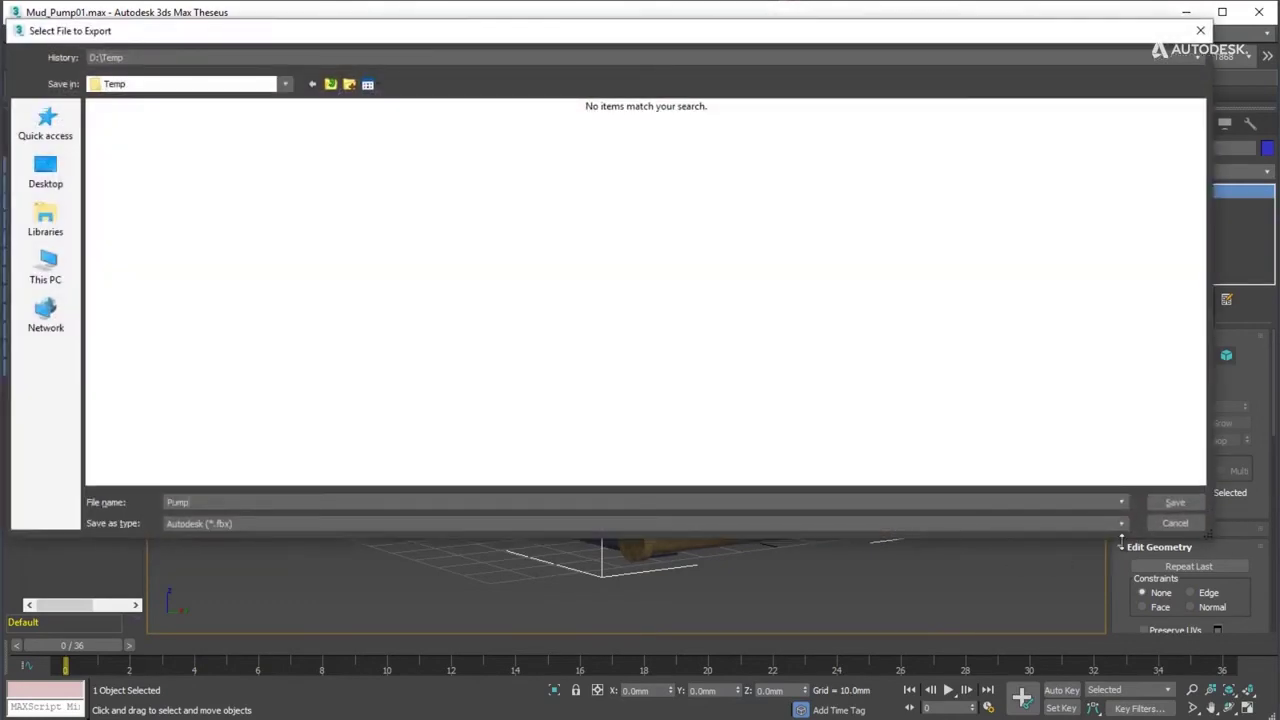
left_click(1175, 502)
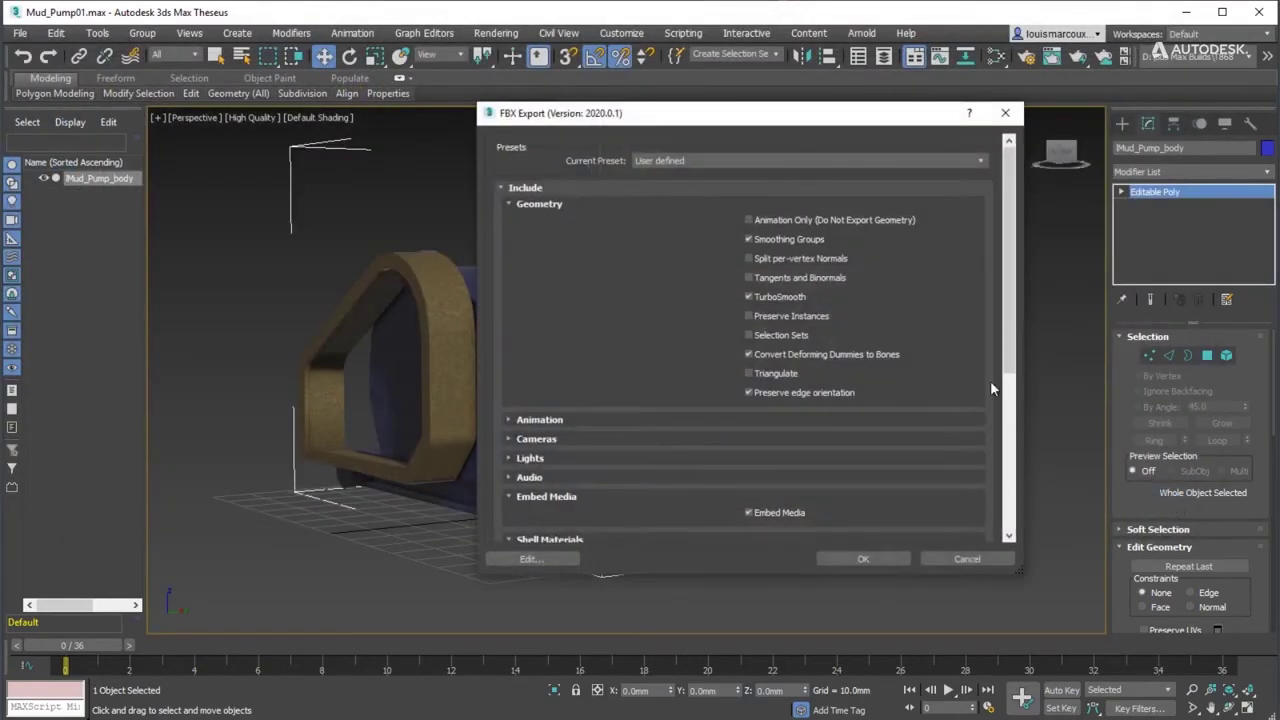
scroll(1004, 350, "down", 5)
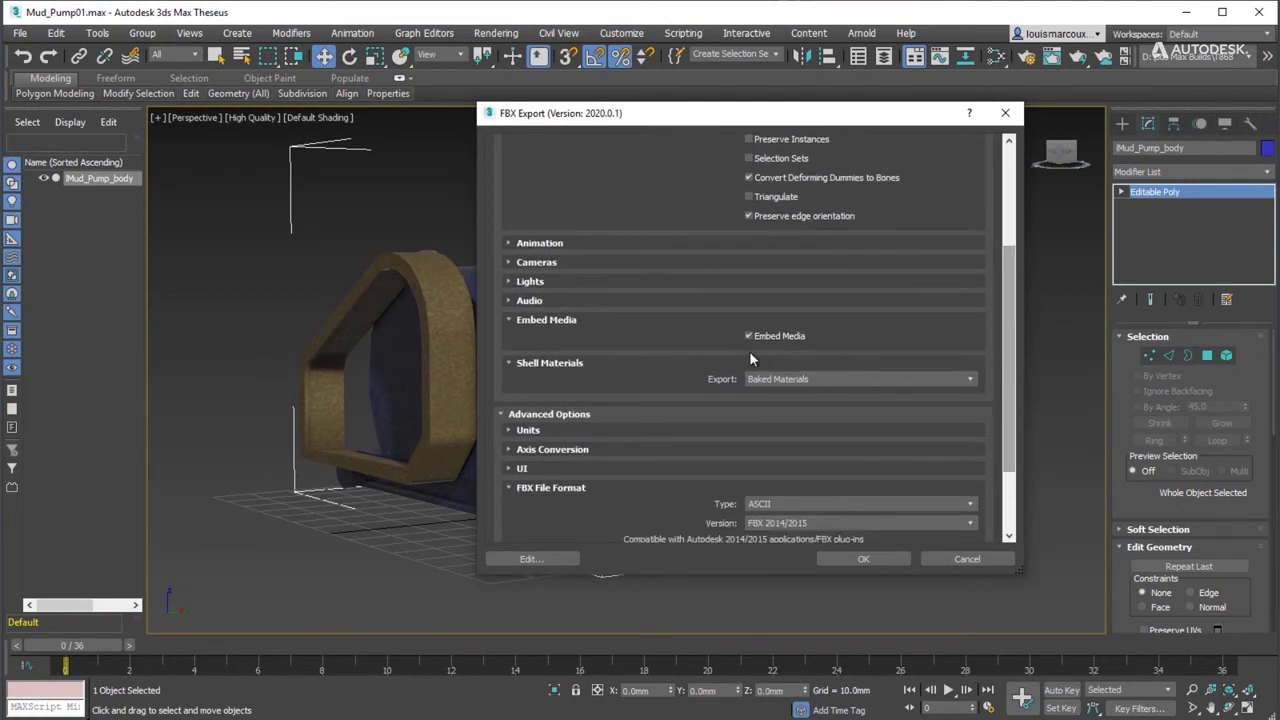
left_click(769, 380)
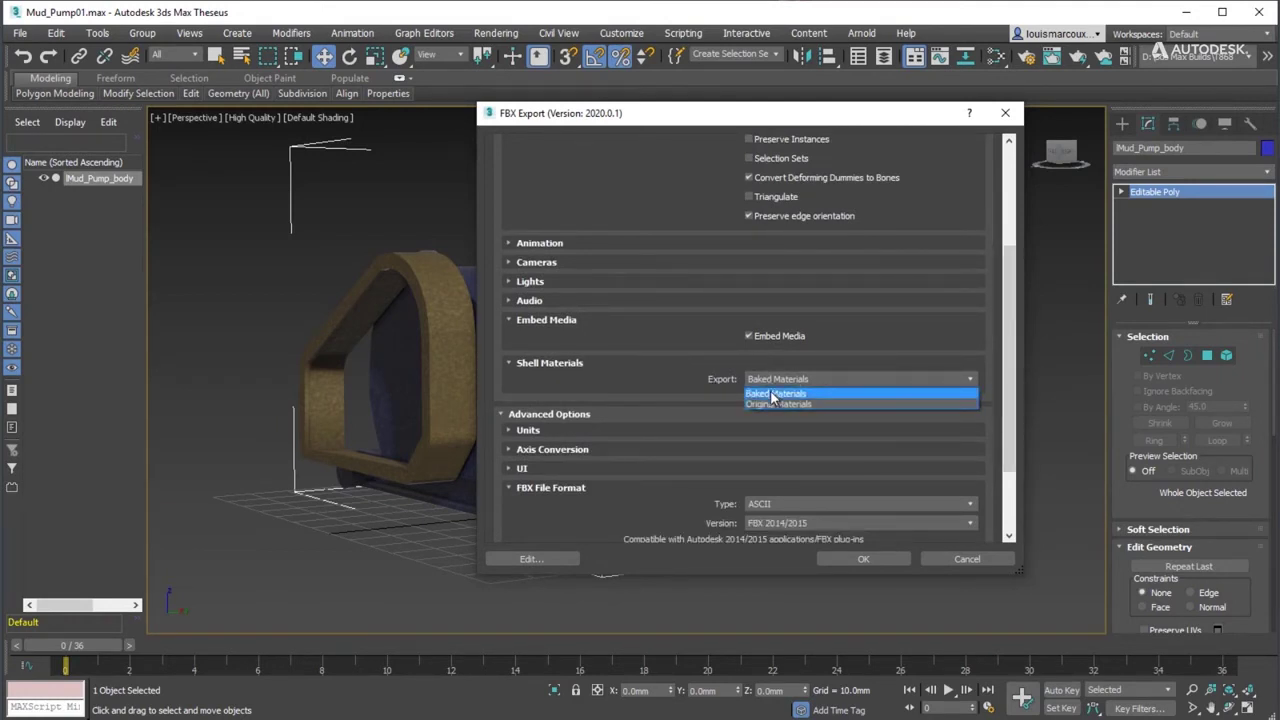
left_click(772, 394)
left_click(859, 559)
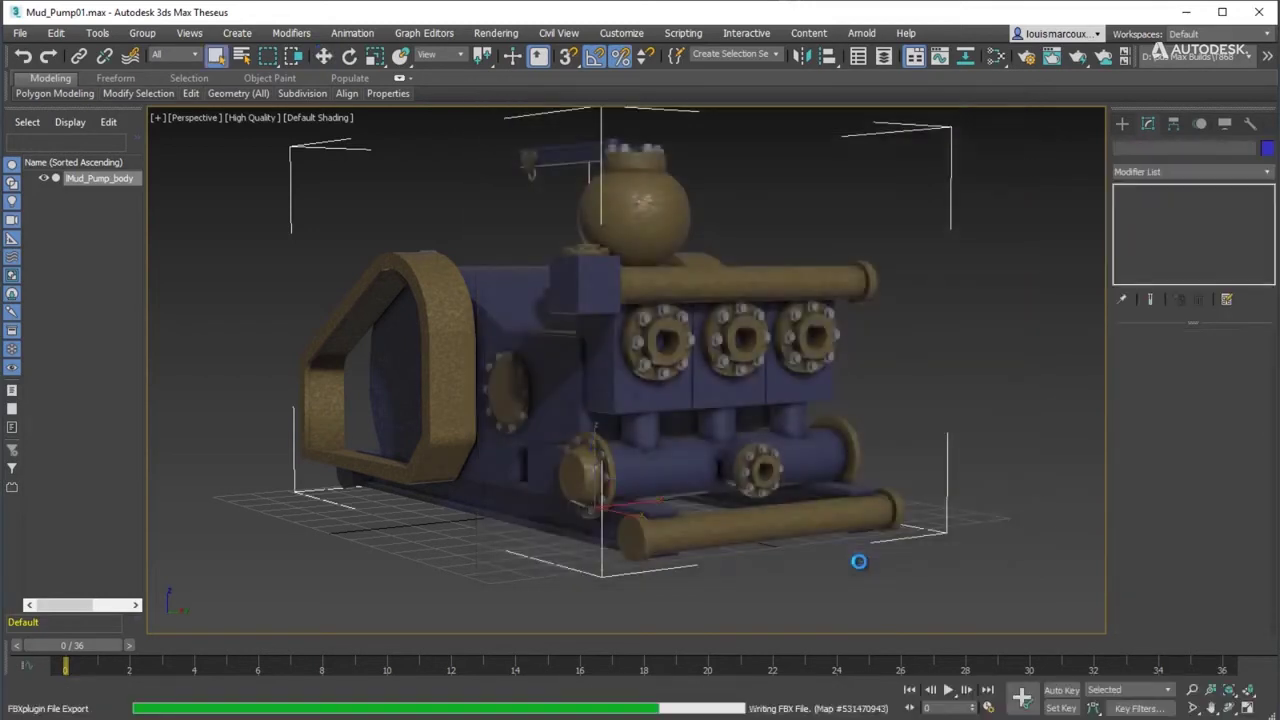
Reset to an empty scene without saving and maximize the Perspective view
left_click(21, 36)
left_click(38, 73)
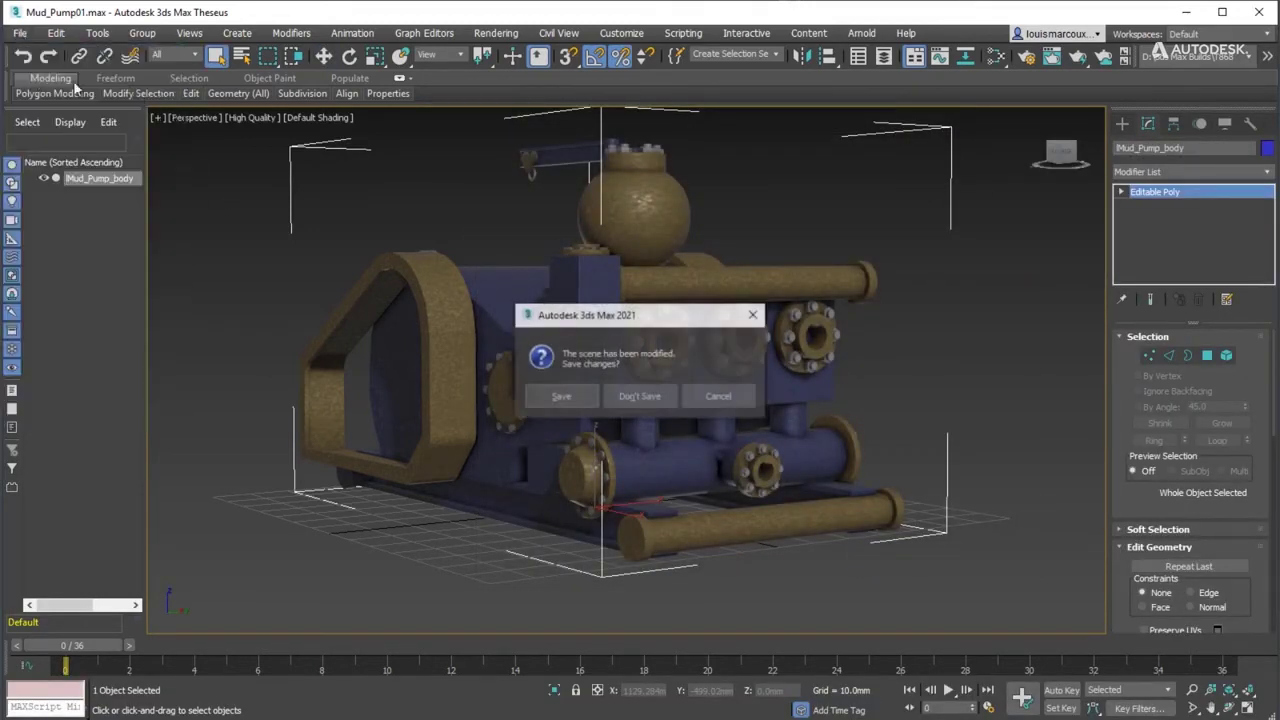
left_click(624, 401)
left_click(606, 398)
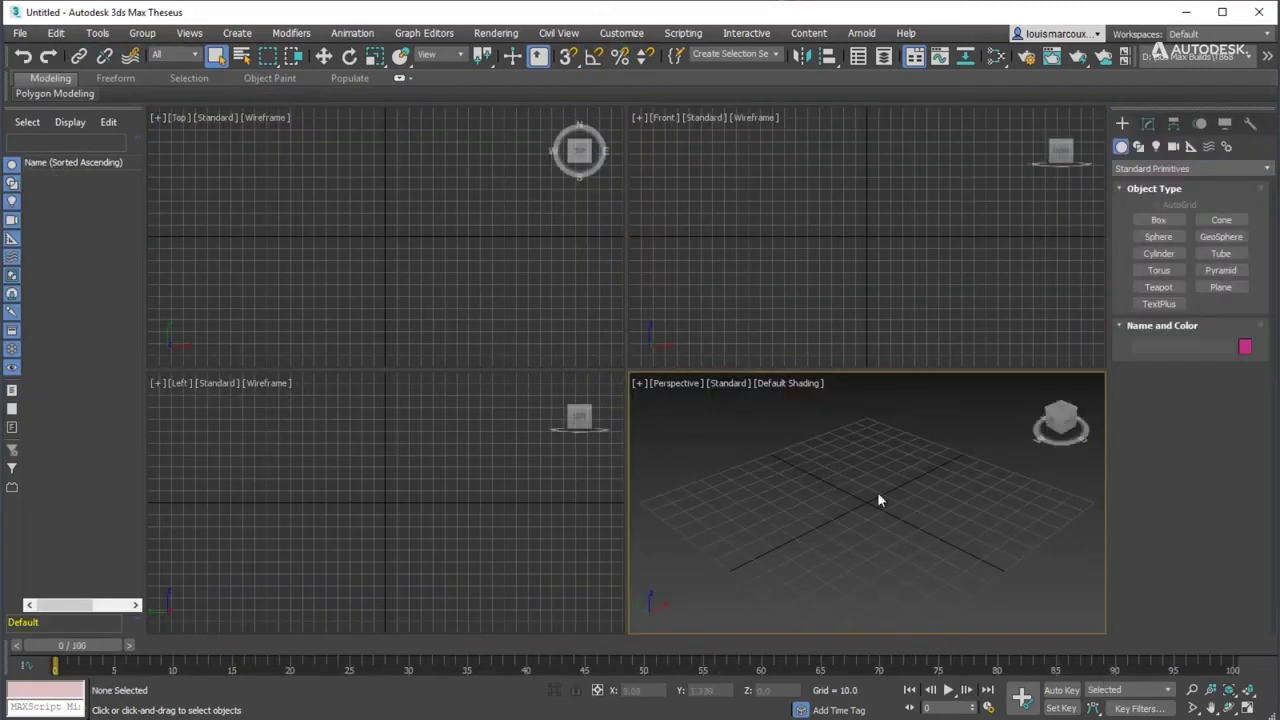
key("alt+w")
Start a File > Import of a file into the new scene
left_click(20, 33)
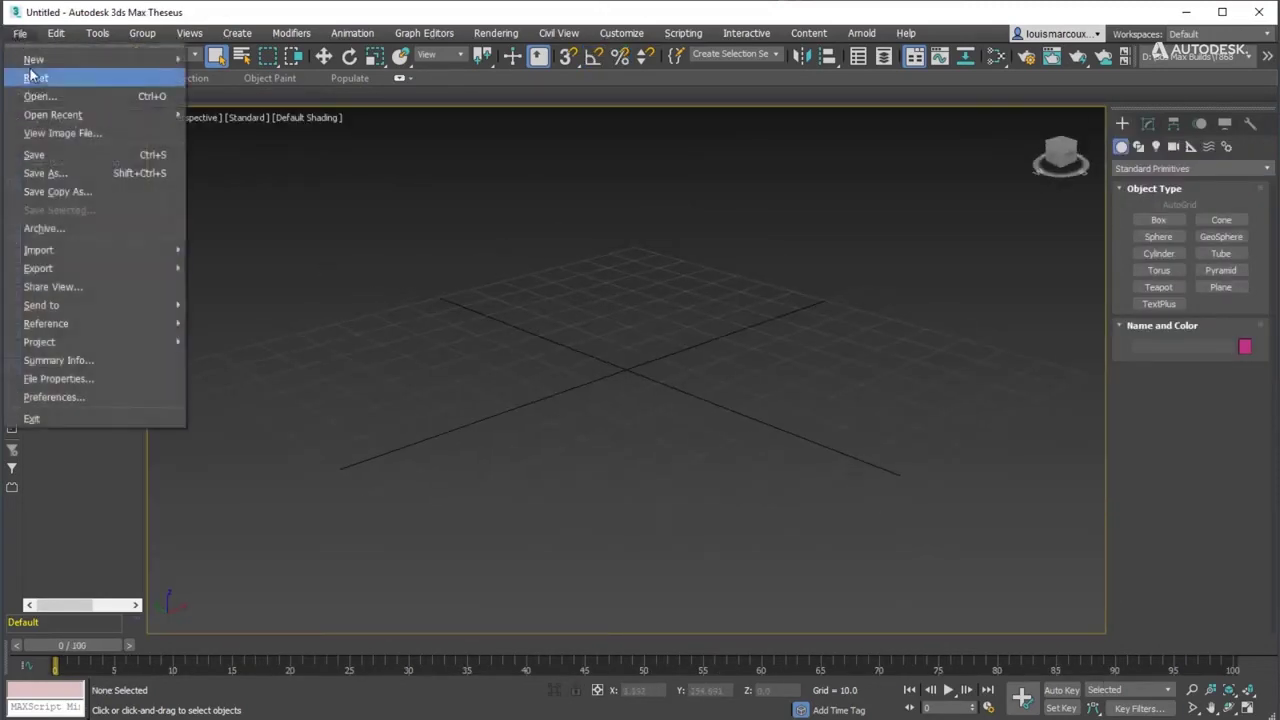
mouse_move(88, 249)
left_click(226, 251)
Import Pump.fbx with the default FBX Import settings
left_click(130, 145)
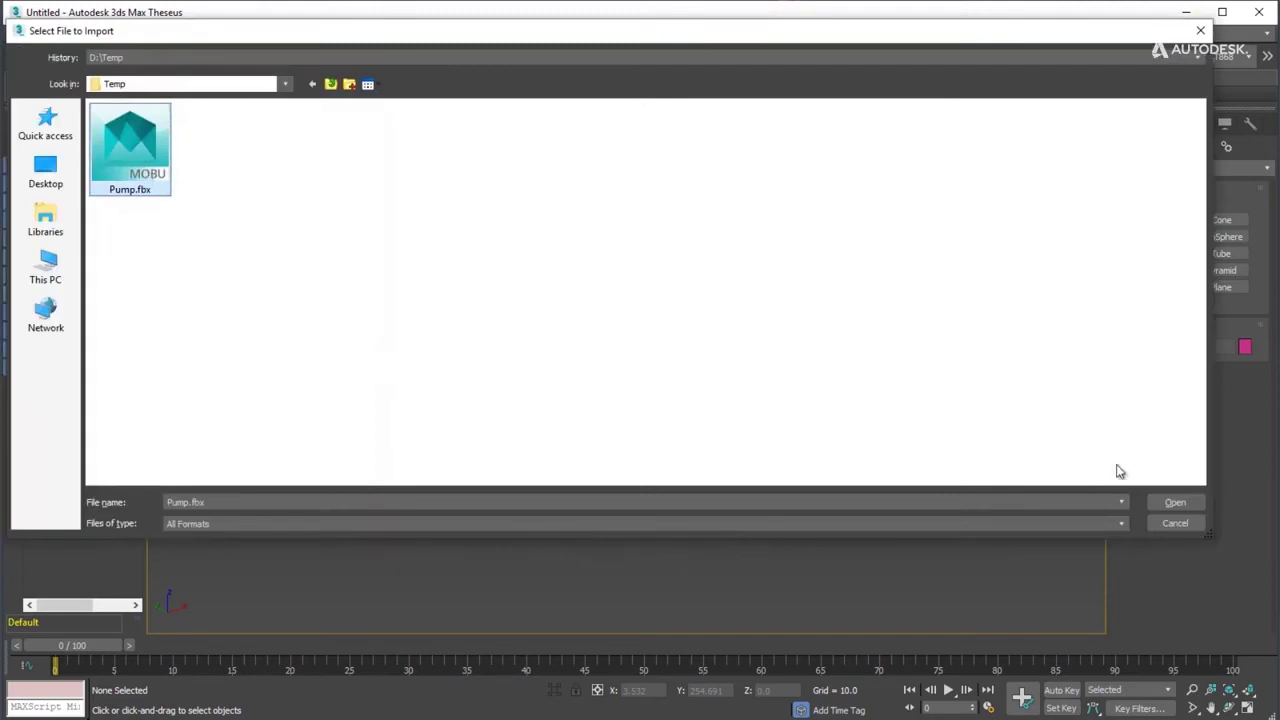
left_click(1176, 504)
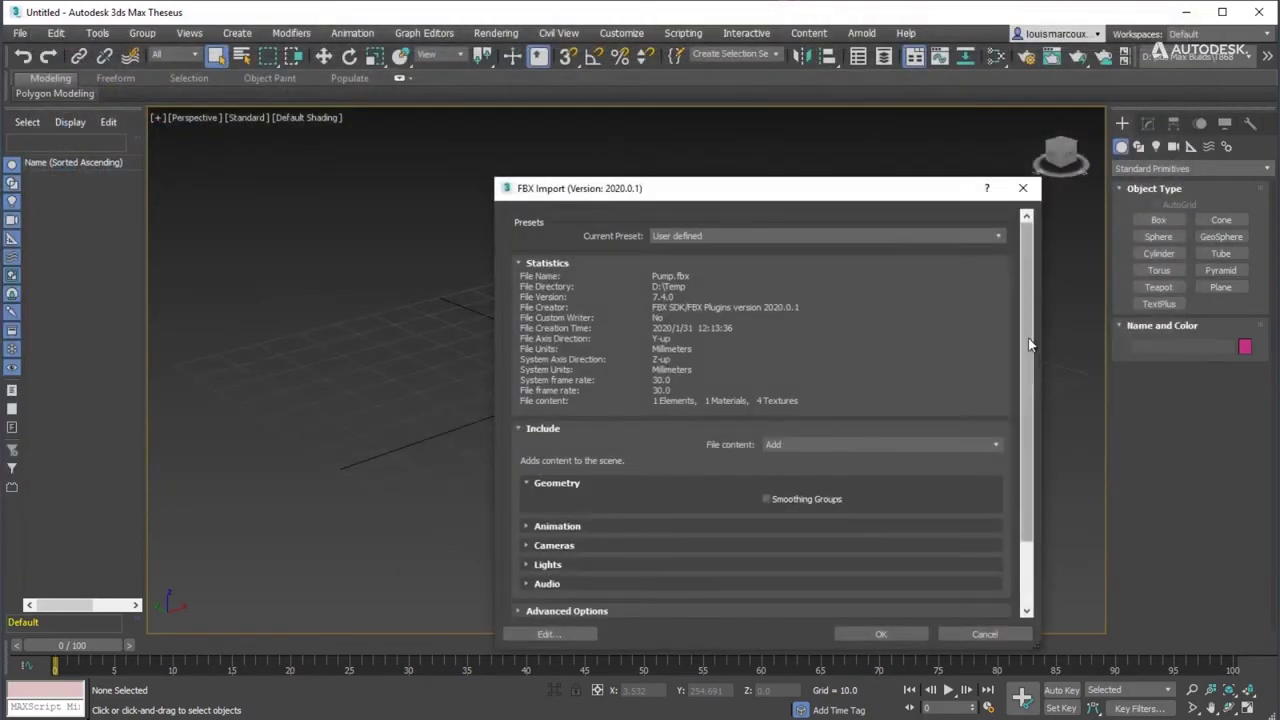
left_click_drag(1028, 380, 1029, 435)
left_click(905, 637)
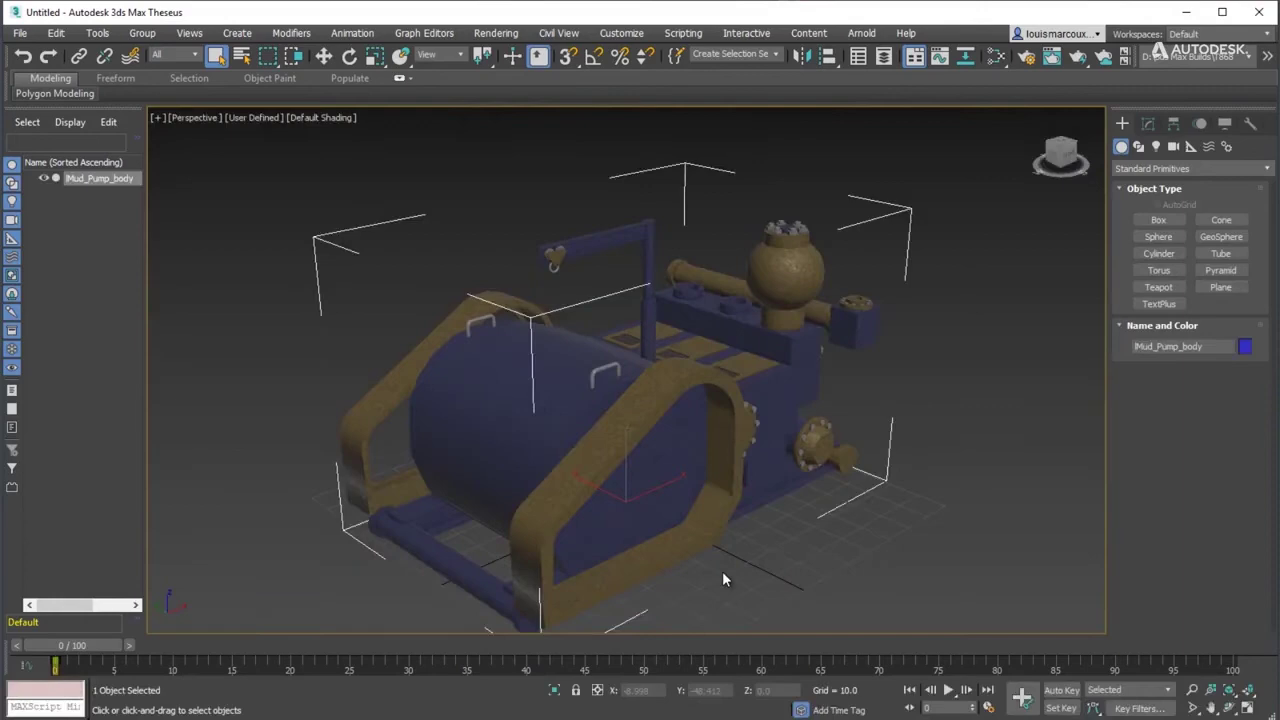
Switch the viewport to High Quality shading and orbit closer to the textured Mud_Pump_body
middle_click_drag(722, 571, 268, 145, "alt")
left_click(255, 119)
left_click(308, 156)
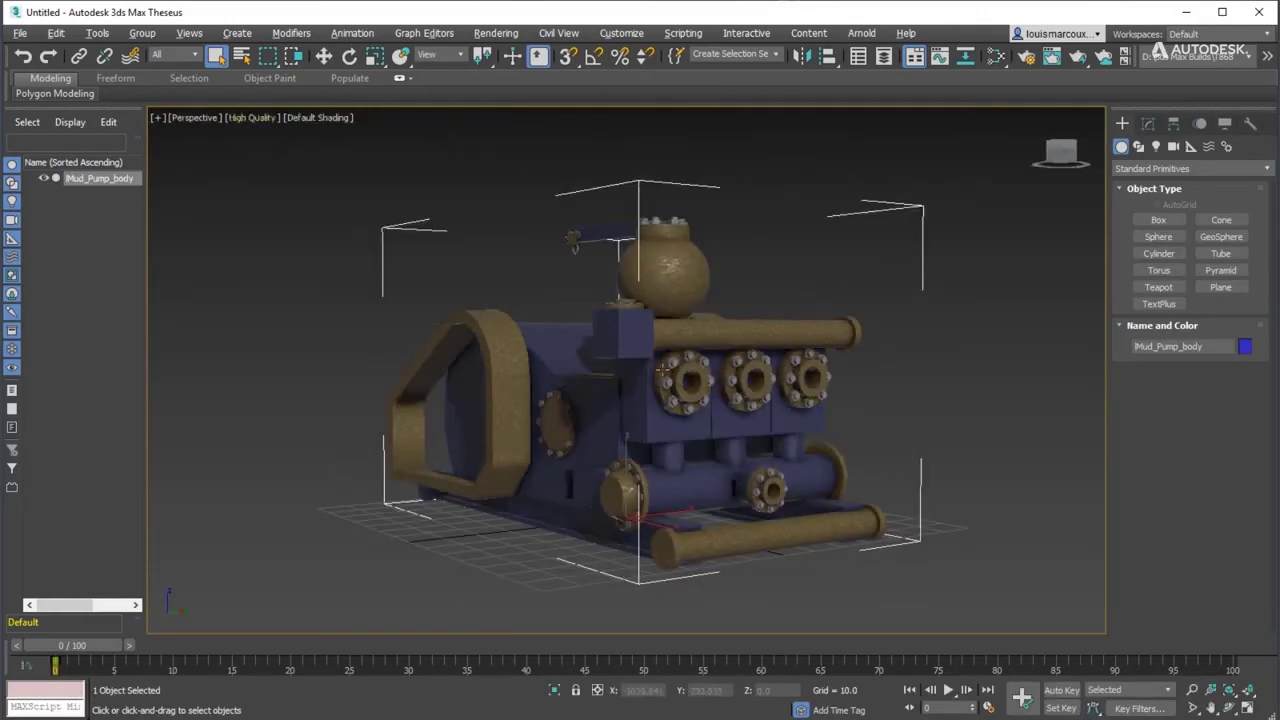
mouse_move(600, 330)
middle_mouse_down("alt")
mouse_move(693, 385)
mouse_move(400, 380)
mouse_move(690, 370)
mouse_move(676, 370)
middle_mouse_up("alt")
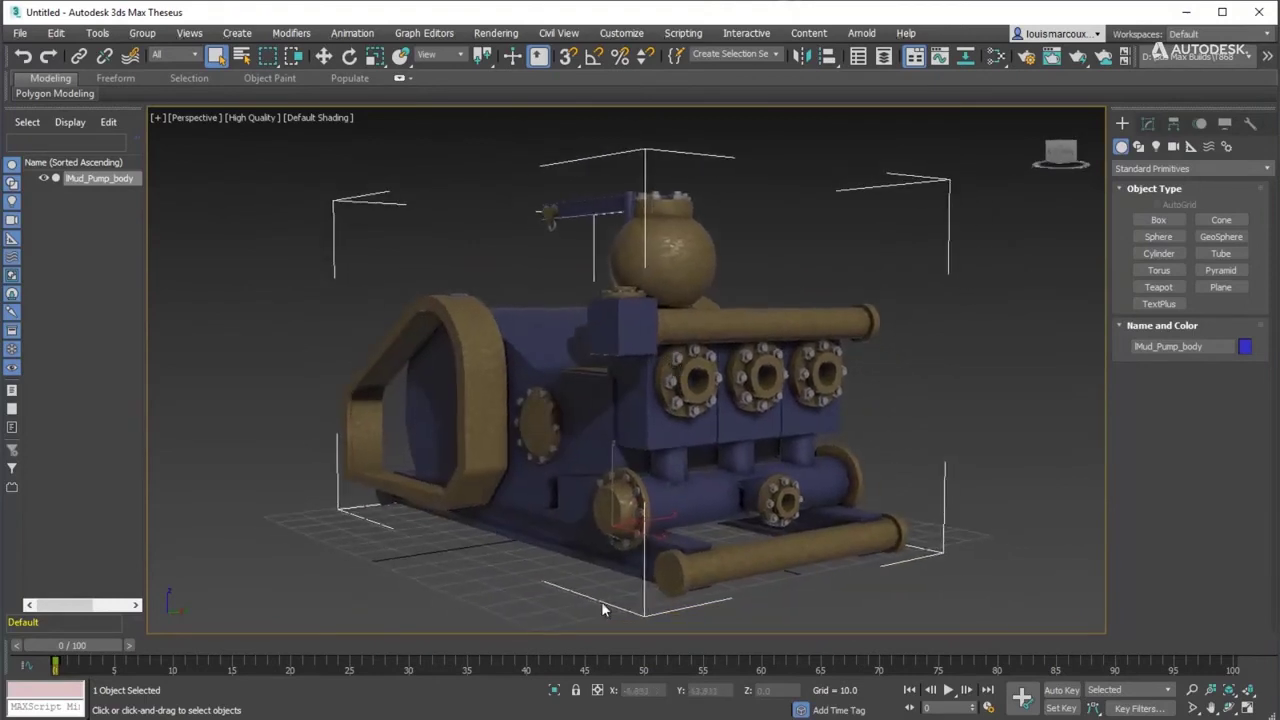